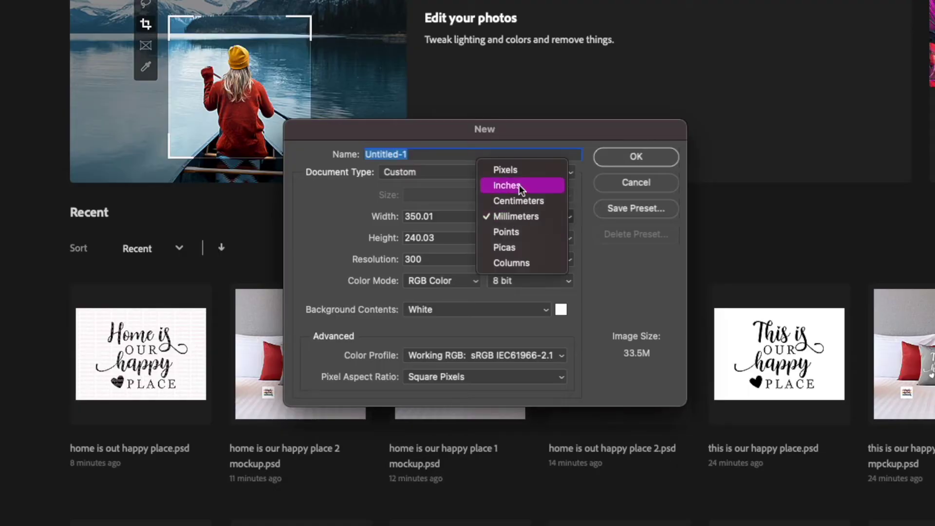
Create a new document 23.5 inches wide and 11.5 inches high
{"action": "left_click", "coordinate": [518, 185]}
{"action": "double_click", "coordinate": [459, 220]}
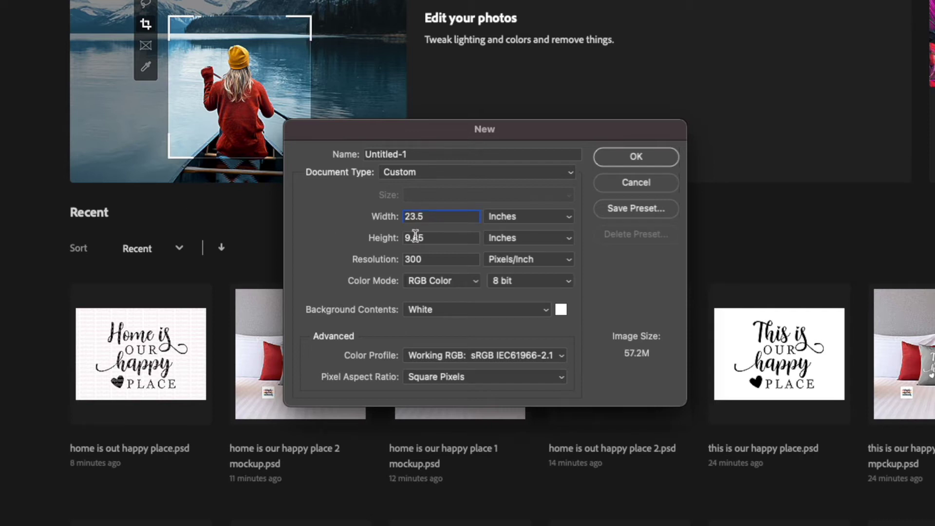
{"action": "type", "text": "11.5"}
{"action": "left_click", "coordinate": [618, 163]}
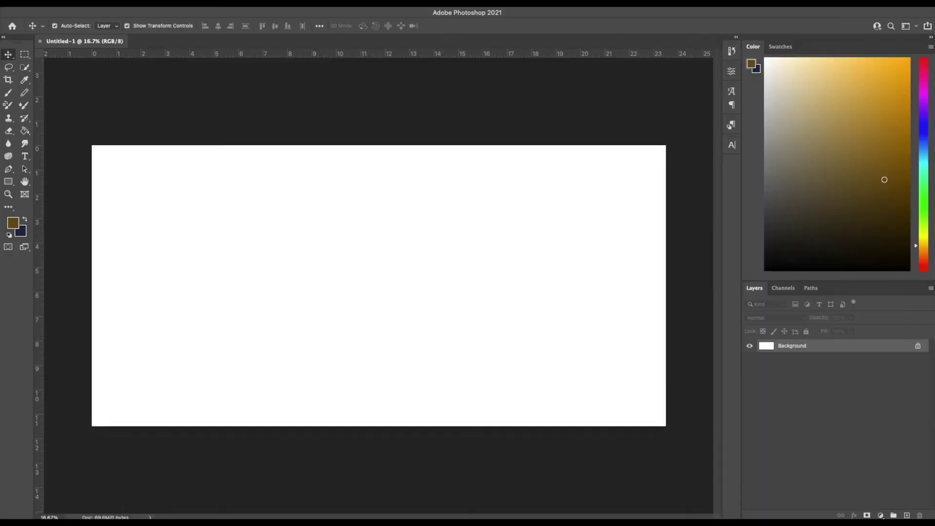
Create a second new document 30 inches wide and 11.5 inches high
{"action": "left_click", "coordinate": [80, 3]}
{"action": "left_click", "coordinate": [82, 14]}
{"action": "key", "text": "ctrl+n"}
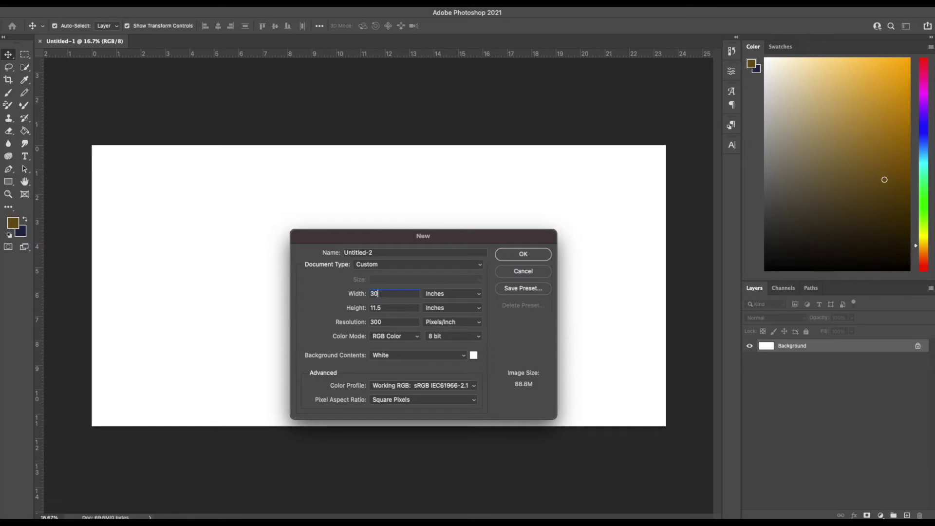
{"action": "left_click", "coordinate": [523, 254]}
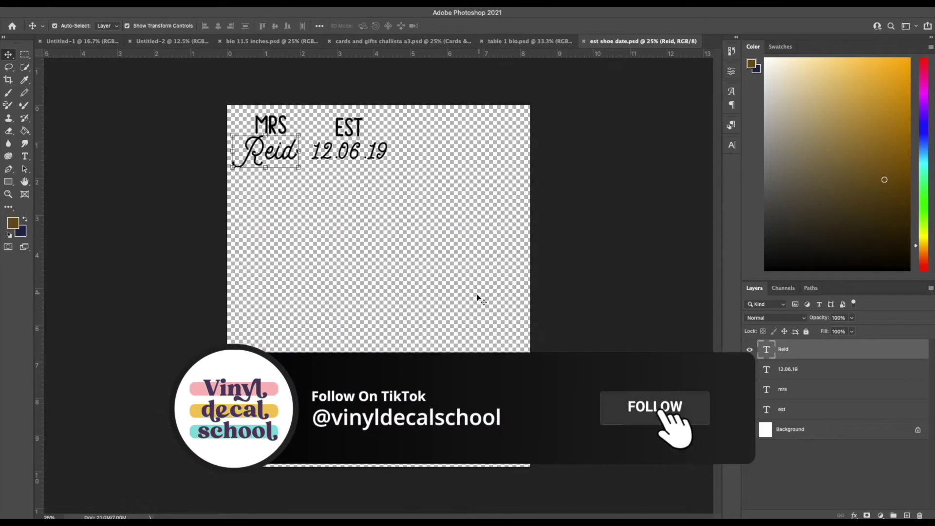
Copy the Welcome, TO OUR WEDDING and names-and-date text from bio welcome 22.psd into the 30-inch-wide document
{"action": "left_click", "coordinate": [478, 298]}
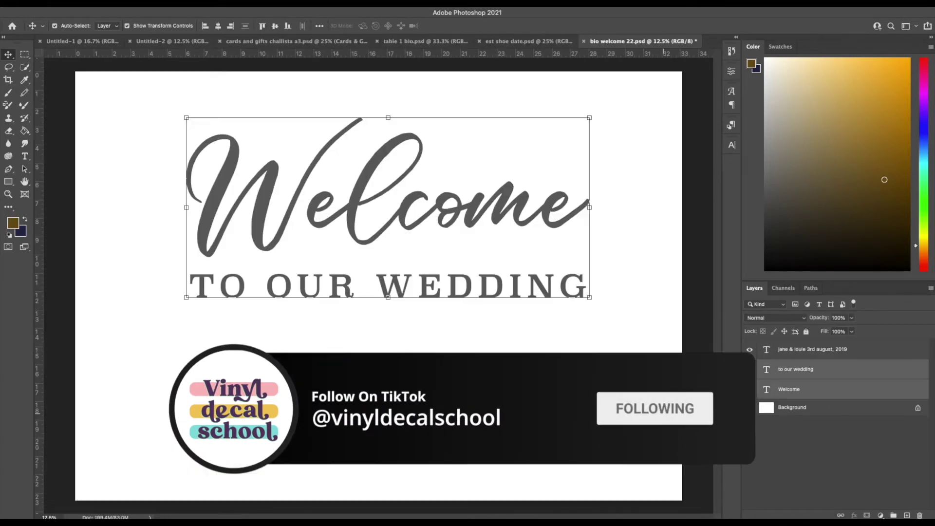
{"action": "left_click_drag", "start_coordinate": [191, 306], "coordinate": [600, 467]}
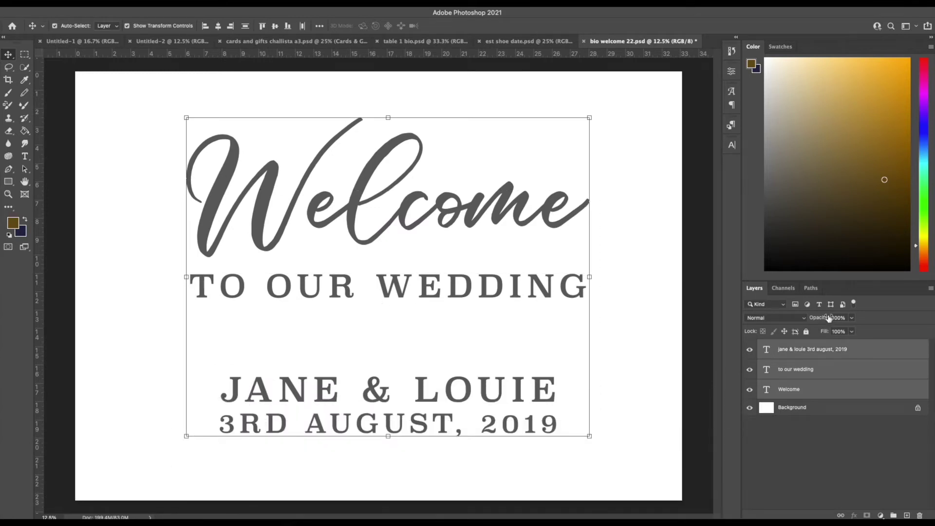
{"action": "left_click_drag", "start_coordinate": [663, 277], "coordinate": [297, 272]}
{"action": "mouse_move", "coordinate": [322, 230]}
{"action": "left_mouse_down"}
{"action": "mouse_move", "coordinate": [352, 271]}
{"action": "mouse_move", "coordinate": [338, 222]}
{"action": "left_mouse_up"}
{"action": "left_click", "coordinate": [603, 228]}
{"action": "left_click_drag", "start_coordinate": [584, 205], "coordinate": [318, 279]}
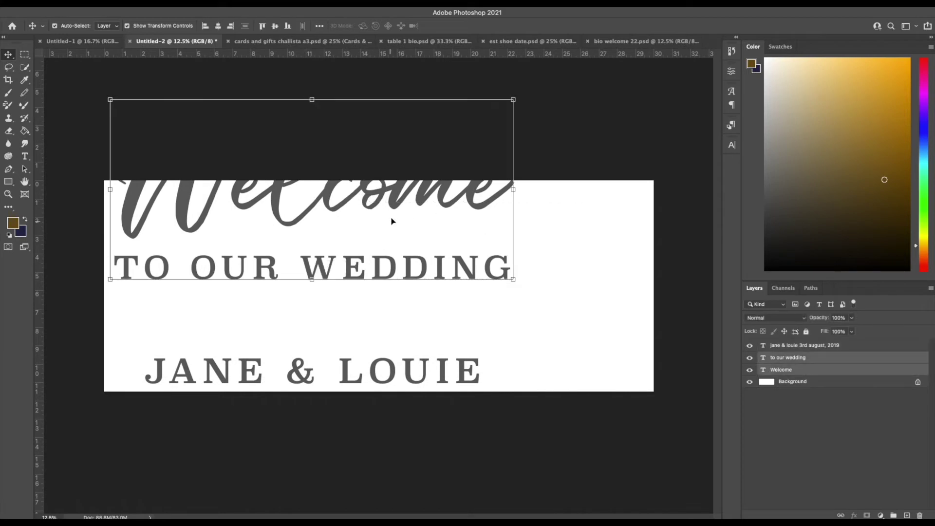
Arrange Welcome above TO OUR WEDDING in the canvas's lower-left area, with the names-and-date text in the upper-right corner
{"action": "left_click_drag", "start_coordinate": [390, 213], "coordinate": [391, 291]}
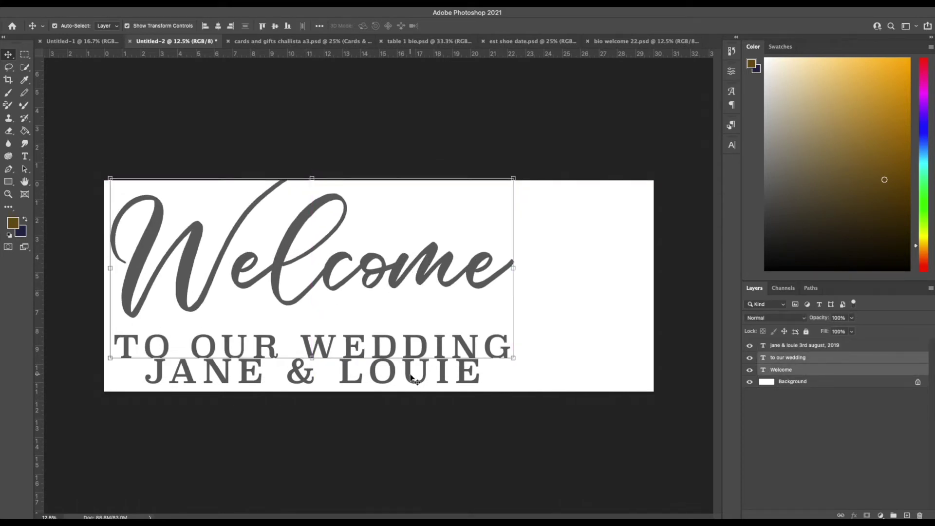
{"action": "left_click_drag", "start_coordinate": [413, 379], "coordinate": [584, 211]}
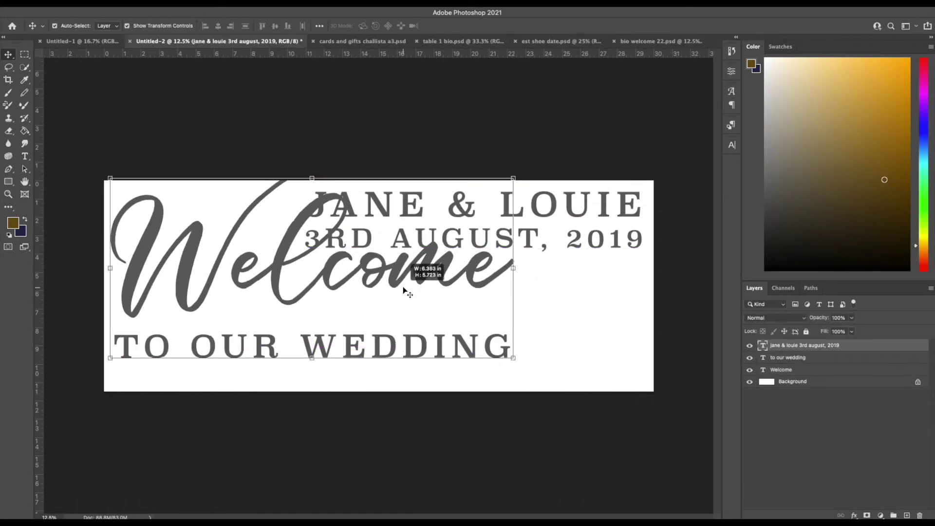
{"action": "left_click_drag", "start_coordinate": [404, 291], "coordinate": [443, 317]}
{"action": "left_click", "coordinate": [532, 330]}
{"action": "left_click_drag", "start_coordinate": [424, 382], "coordinate": [421, 386]}
{"action": "left_click", "coordinate": [406, 322]}
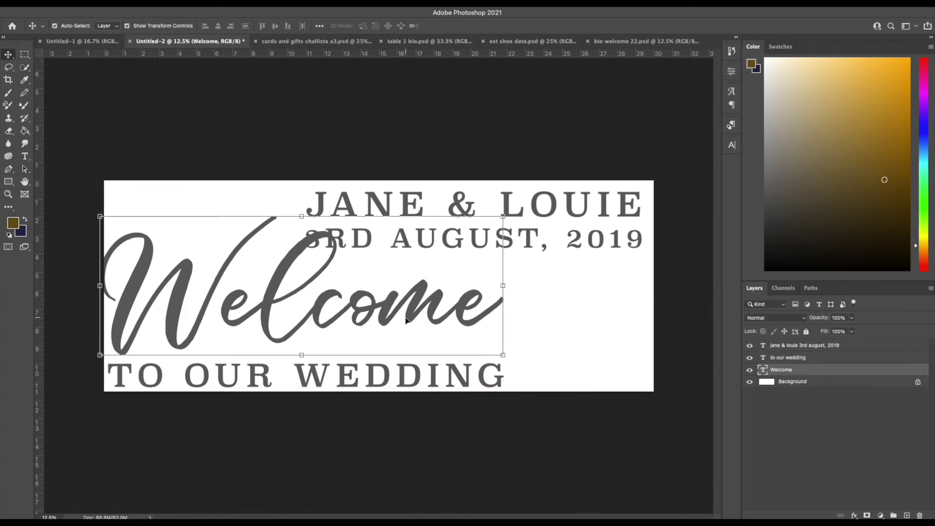
{"action": "left_click_drag", "start_coordinate": [407, 321], "coordinate": [412, 320]}
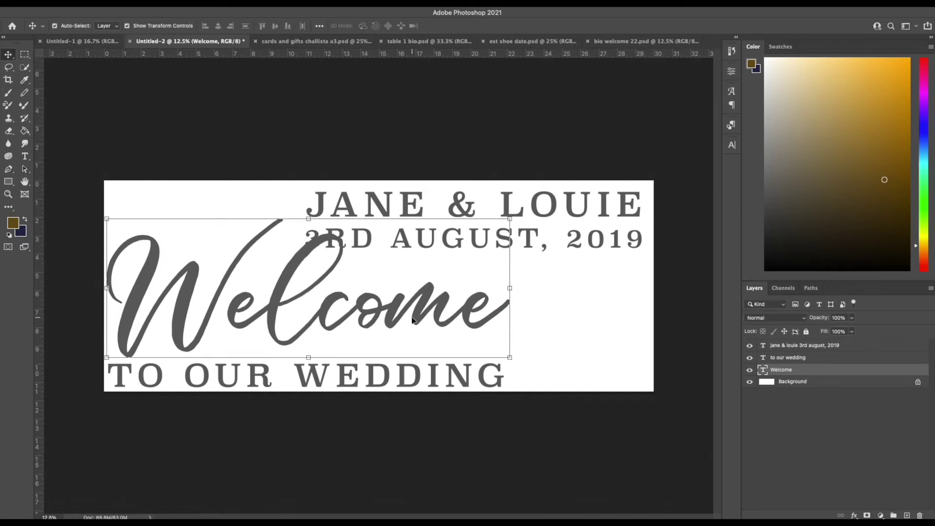
Hide the large names-and-date text layer
{"action": "left_click", "coordinate": [633, 204]}
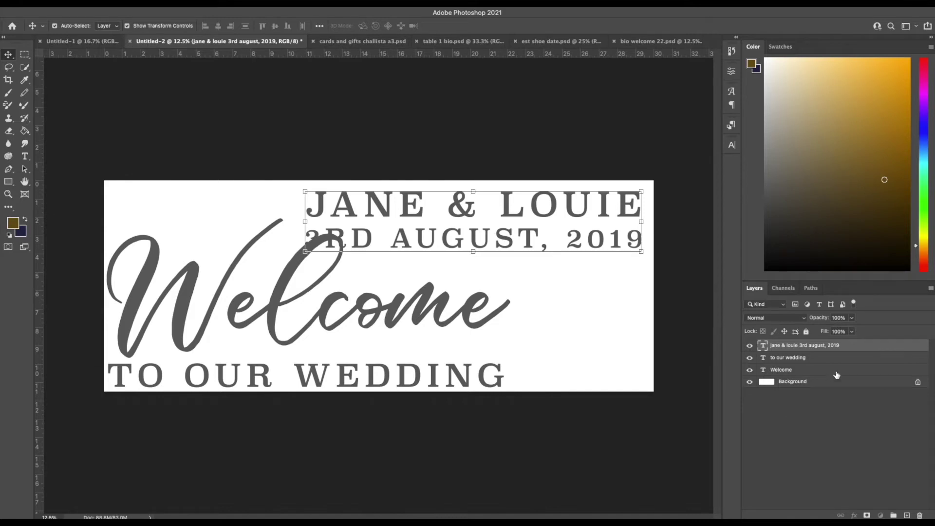
{"action": "left_click", "coordinate": [750, 345]}
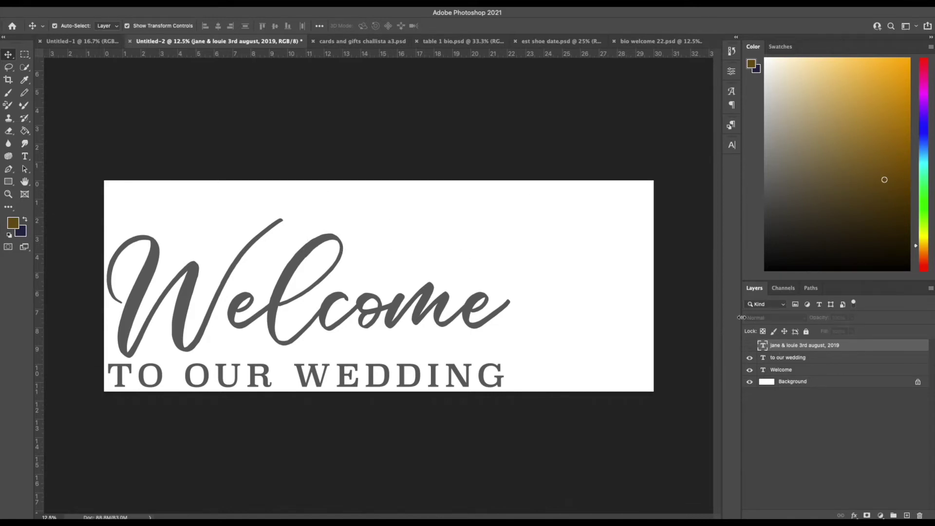
Copy the Cards & Gifts text from cards and gifts challista a3.psd into the 23.5-inch-wide document, at its left side
{"action": "left_click", "coordinate": [369, 46]}
{"action": "left_click_drag", "start_coordinate": [373, 234], "coordinate": [285, 293]}
{"action": "left_click", "coordinate": [534, 278]}
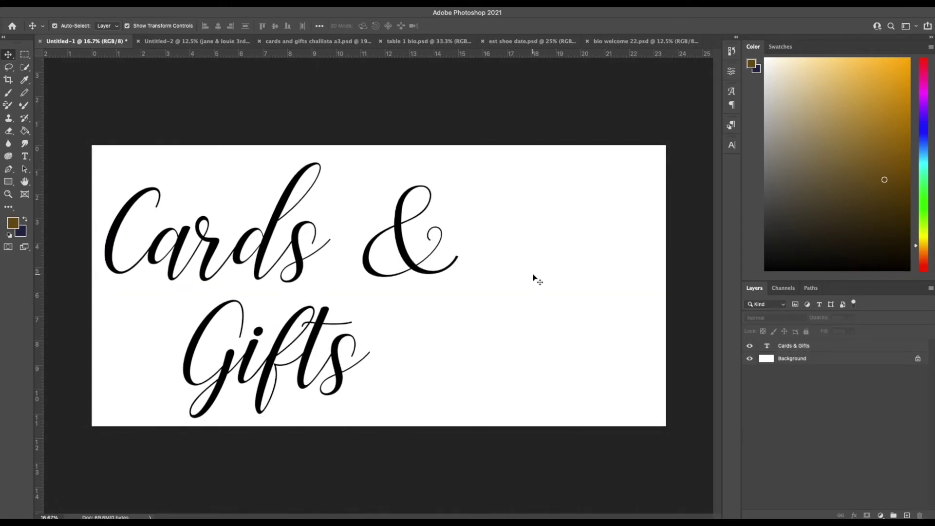
Copy the TABLE One text from table 1 bio.psd into the 30-inch-wide document, above the end of Welcome
{"action": "left_click", "coordinate": [612, 42]}
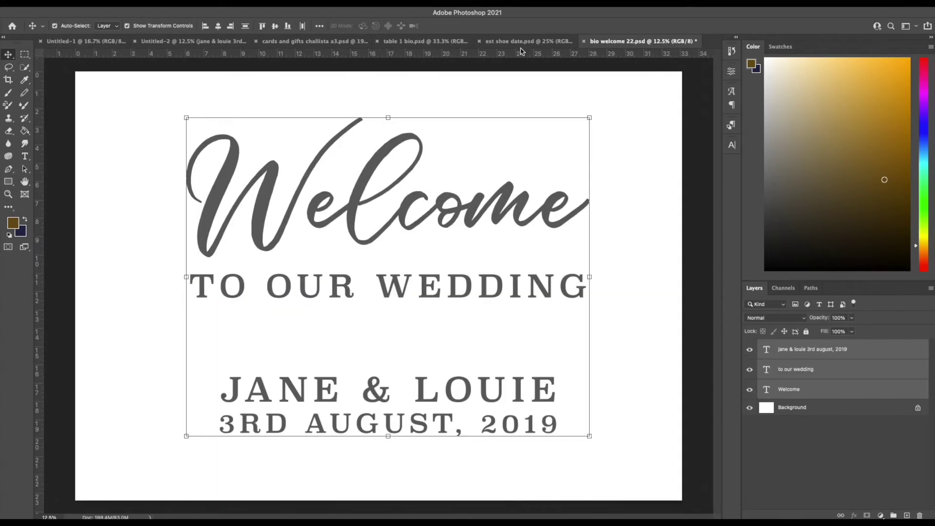
{"action": "left_click", "coordinate": [424, 41]}
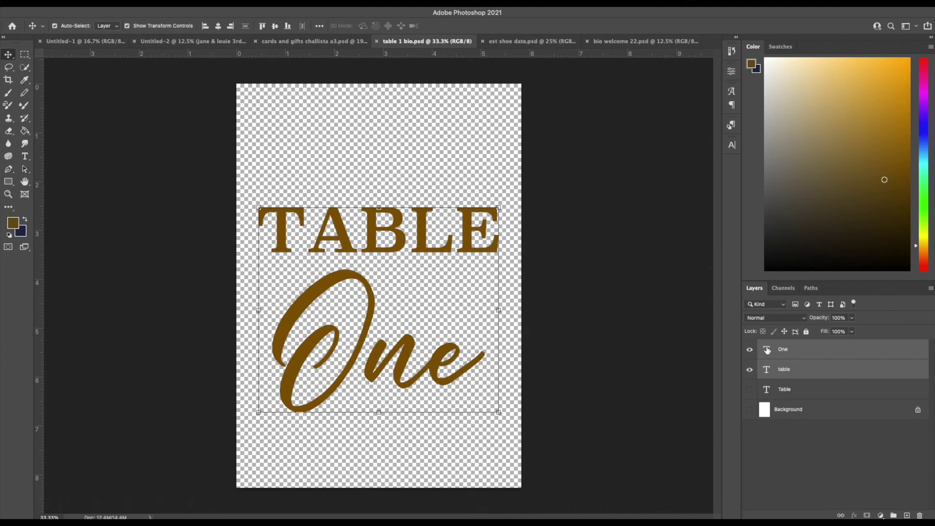
{"action": "left_click_drag", "start_coordinate": [767, 350], "coordinate": [420, 205]}
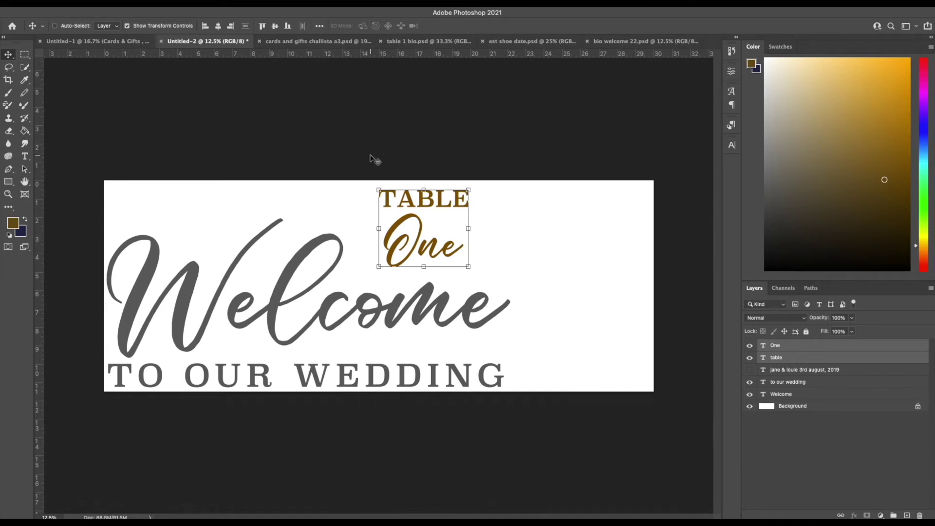
Duplicate the TABLE One text to its right and change the copy's table number to Two
{"action": "key", "text": "ctrl+v"}
{"action": "left_click_drag", "start_coordinate": [402, 262], "coordinate": [557, 203]}
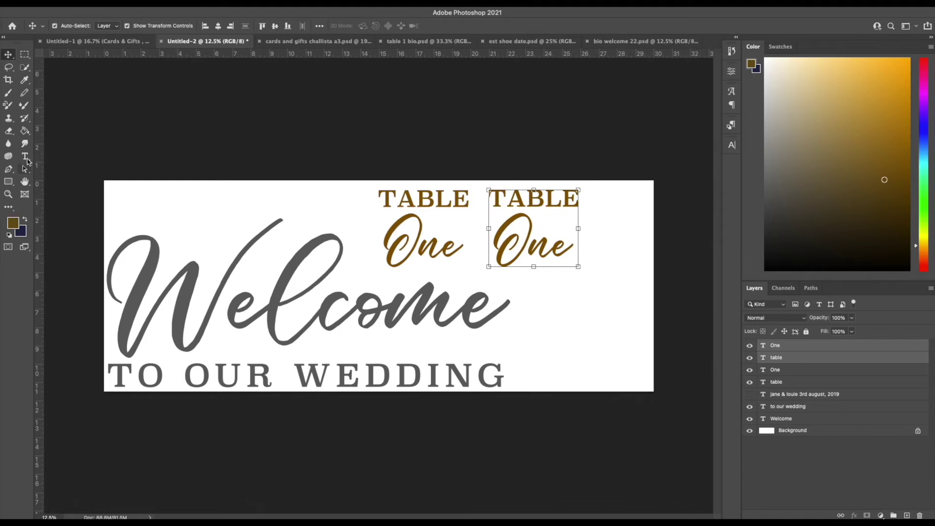
{"action": "left_click", "coordinate": [25, 156]}
{"action": "left_click", "coordinate": [572, 247]}
{"action": "key", "text": "ctrl+a"}
{"action": "type", "text": "T"}
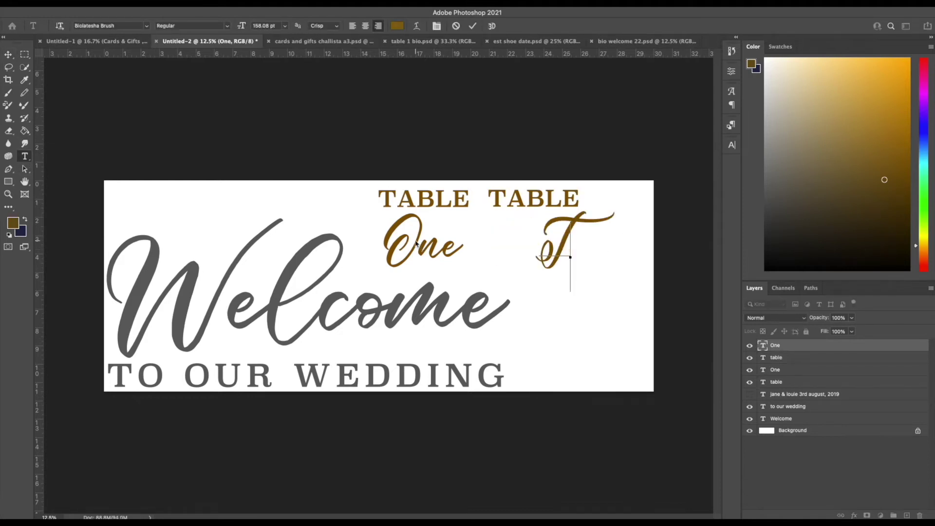
{"action": "type", "text": "wo"}
{"action": "left_click", "coordinate": [9, 55]}
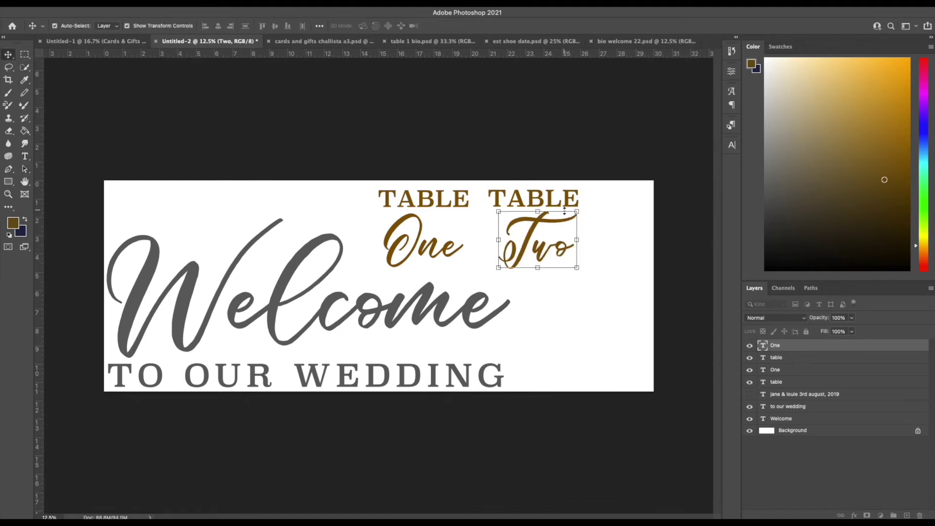
{"action": "left_click_drag", "start_coordinate": [561, 227], "coordinate": [556, 228]}
Duplicate the TABLE Two text into the canvas's lower-right area and change the copy's table number to Three
{"action": "left_click", "coordinate": [548, 195], "text": "shift"}
{"action": "key", "text": "super+c"}
{"action": "key", "text": "super+v"}
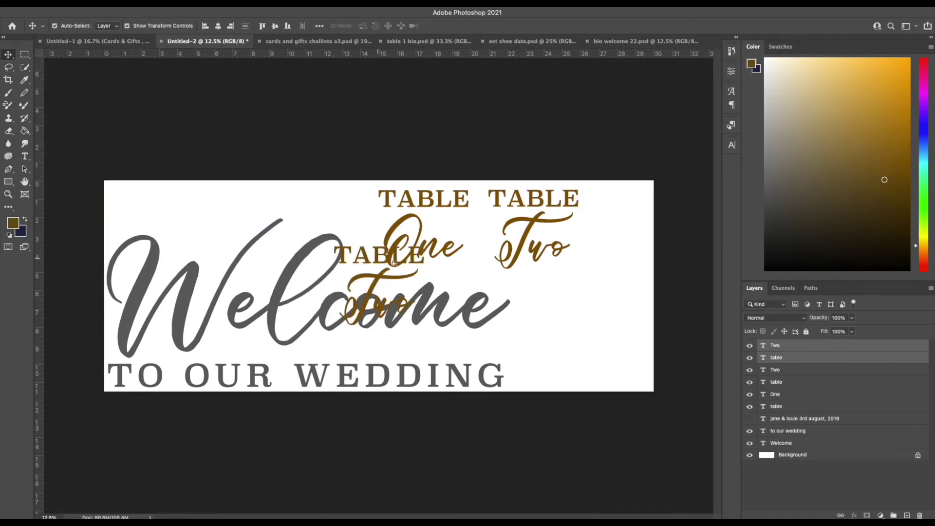
{"action": "left_click_drag", "start_coordinate": [384, 258], "coordinate": [578, 316]}
{"action": "left_click", "coordinate": [23, 154]}
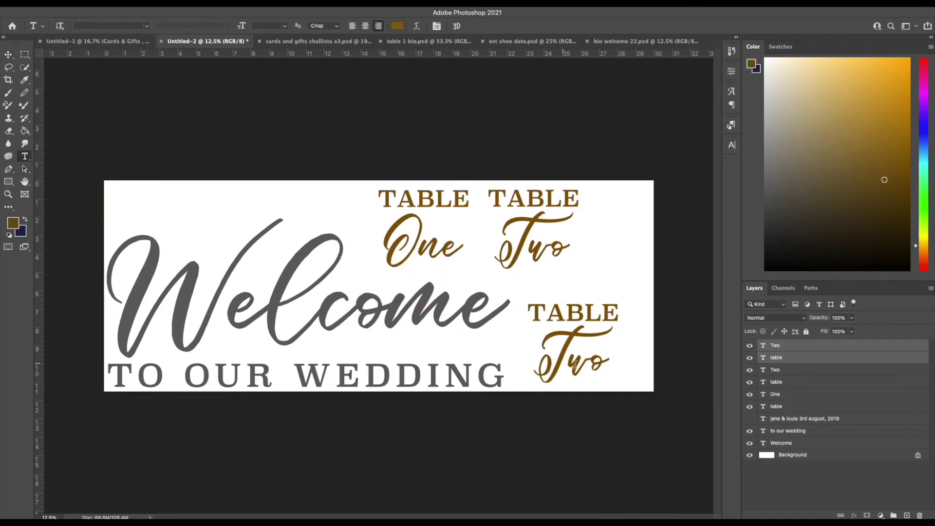
{"action": "left_click", "coordinate": [609, 361]}
{"action": "key", "text": "BackSpace"}
{"action": "key", "text": "BackSpace"}
{"action": "type", "text": "hree"}
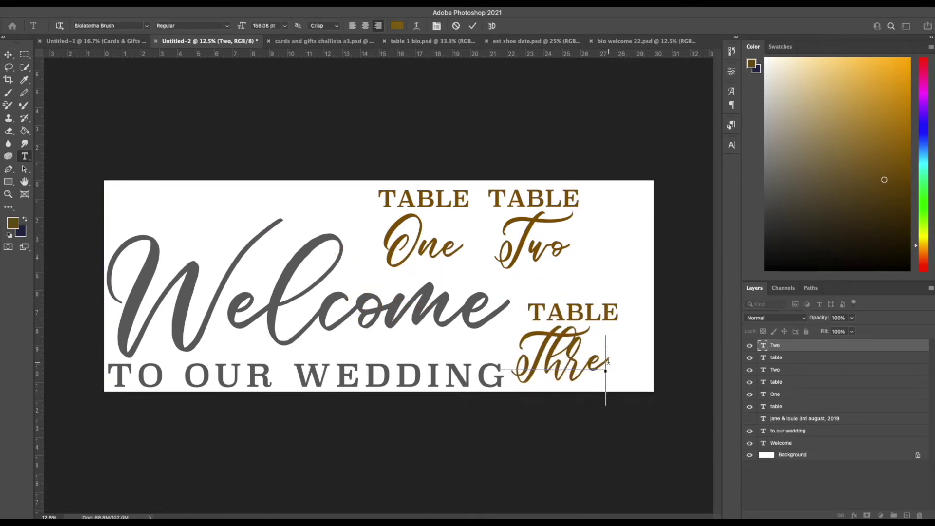
Reduce the font size of Three and reposition it and its TABLE heading to fit the canvas's lower-right corner
{"action": "key", "text": "super+a"}
{"action": "left_click_drag", "start_coordinate": [240, 26], "coordinate": [174, 31]}
{"action": "left_click", "coordinate": [9, 55]}
{"action": "left_click_drag", "start_coordinate": [558, 354], "coordinate": [572, 355]}
{"action": "left_click_drag", "start_coordinate": [588, 312], "coordinate": [586, 308]}
{"action": "left_click_drag", "start_coordinate": [585, 308], "coordinate": [584, 310]}
{"action": "left_click", "coordinate": [602, 247]}
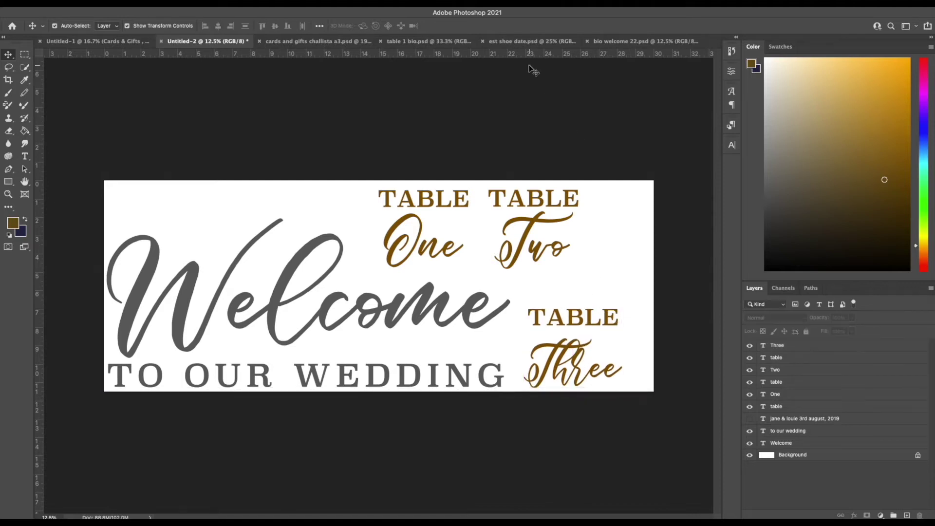
Copy all four text layers of est shoe date.psd into the 30-inch-wide document, between TABLE Two and TABLE Three
{"action": "left_click", "coordinate": [516, 43]}
{"action": "left_click_drag", "start_coordinate": [389, 171], "coordinate": [227, 79]}
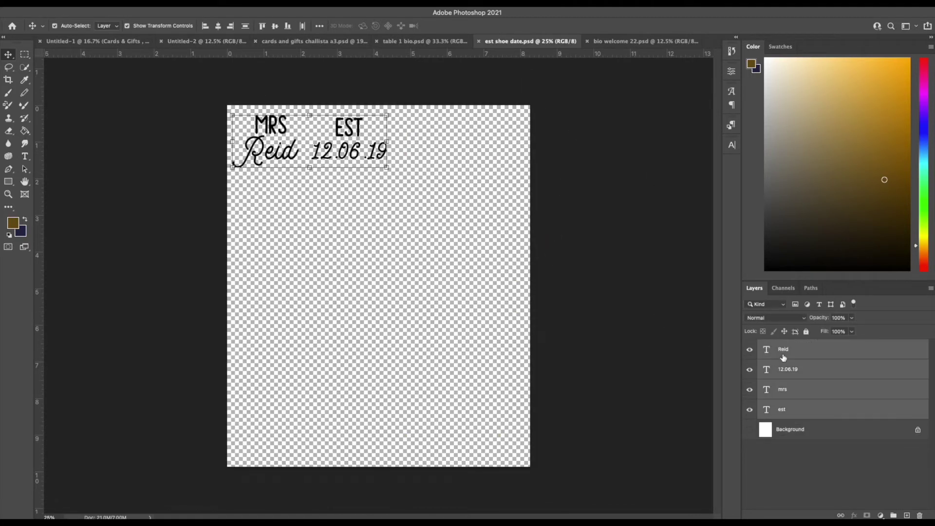
{"action": "left_click_drag", "start_coordinate": [783, 357], "coordinate": [585, 287]}
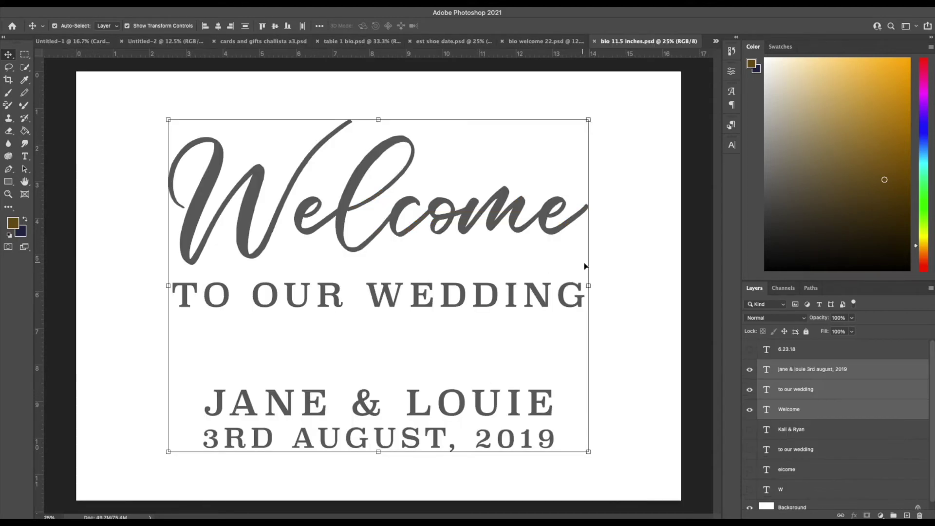
{"action": "left_click_drag", "start_coordinate": [782, 382], "coordinate": [235, 193]}
{"action": "key", "text": "Delete"}
{"action": "left_click", "coordinate": [633, 41]}
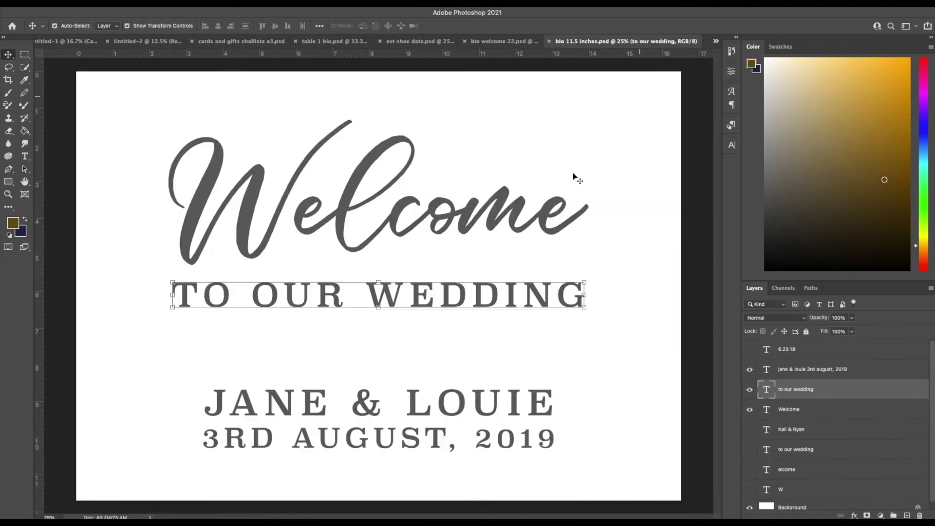
Copy the names-and-date text from bio 11.5 inches.psd into the 30-inch-wide document and nudge it into the upper-left corner
{"action": "left_click", "coordinate": [362, 428]}
{"action": "left_click_drag", "start_coordinate": [862, 375], "coordinate": [214, 197]}
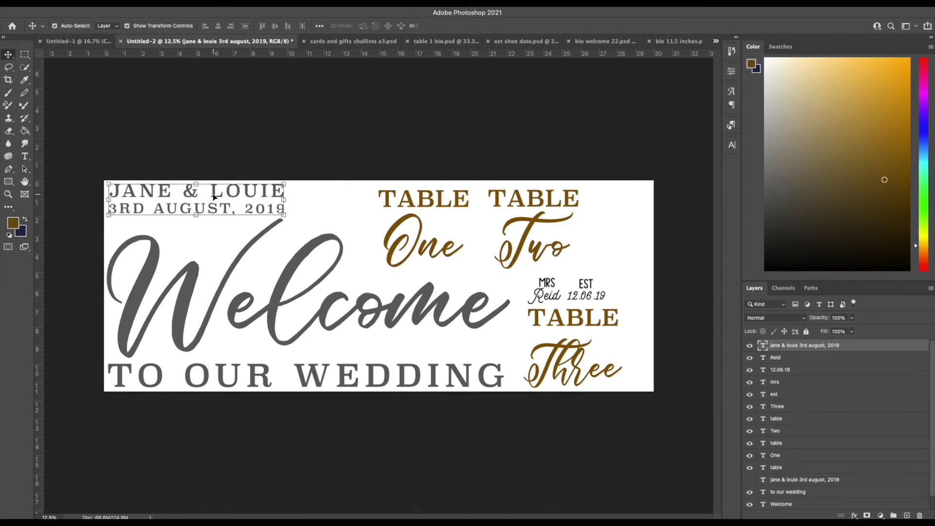
{"action": "key", "text": "shift+Up"}
{"action": "key", "text": "shift+Up"}
{"action": "key", "text": "shift+Left"}
{"action": "key", "text": "shift+Left"}
{"action": "key", "text": "shift+Left"}
{"action": "key", "text": "shift+Left"}
{"action": "key", "text": "shift+Left"}
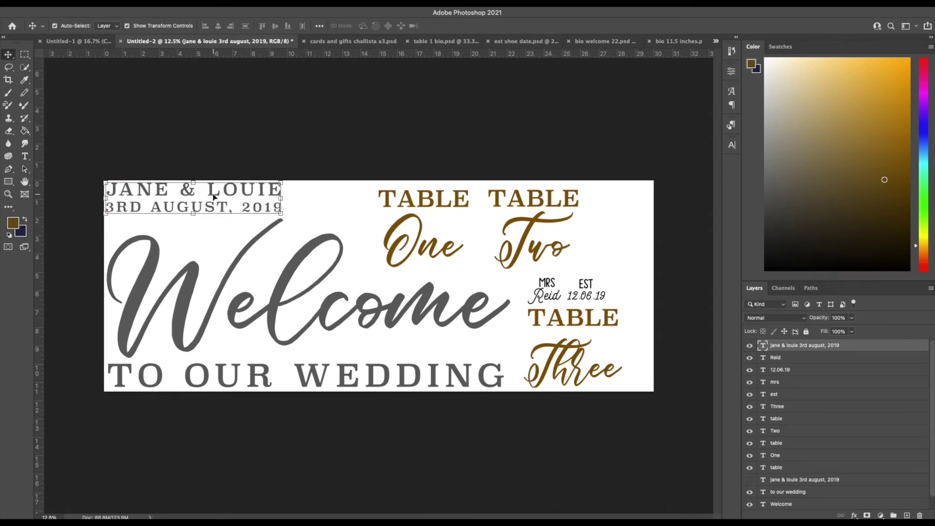
Add a HAND SOAP text layer near the canvas's upper edge, between the names-and-date text and TABLE One
{"action": "key", "text": "t"}
{"action": "left_click", "coordinate": [322, 189]}
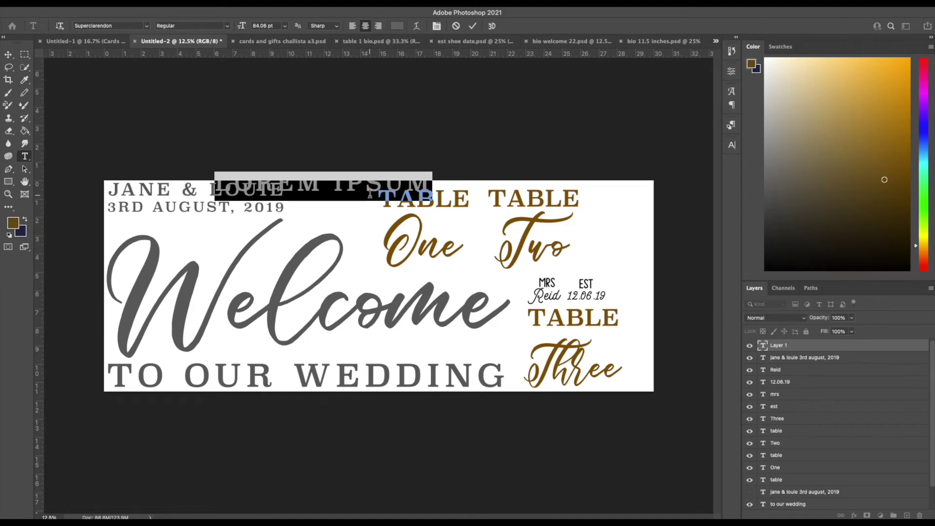
{"action": "type", "text": "HAND SOAP"}
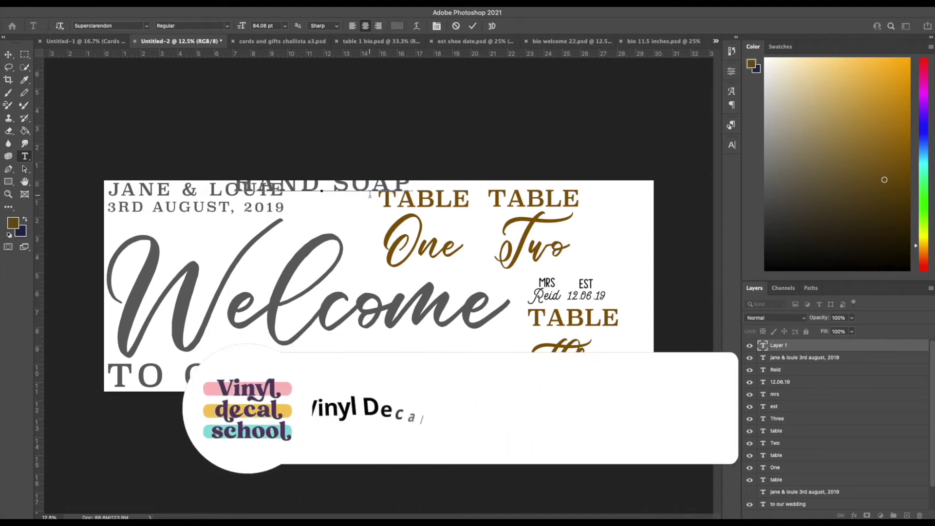
Format the hand soap text in Biolatesha Brush at 50 pt with All Caps turned off
{"action": "key", "text": "shift+alt+Left"}
{"action": "key", "text": "shift+alt+Left"}
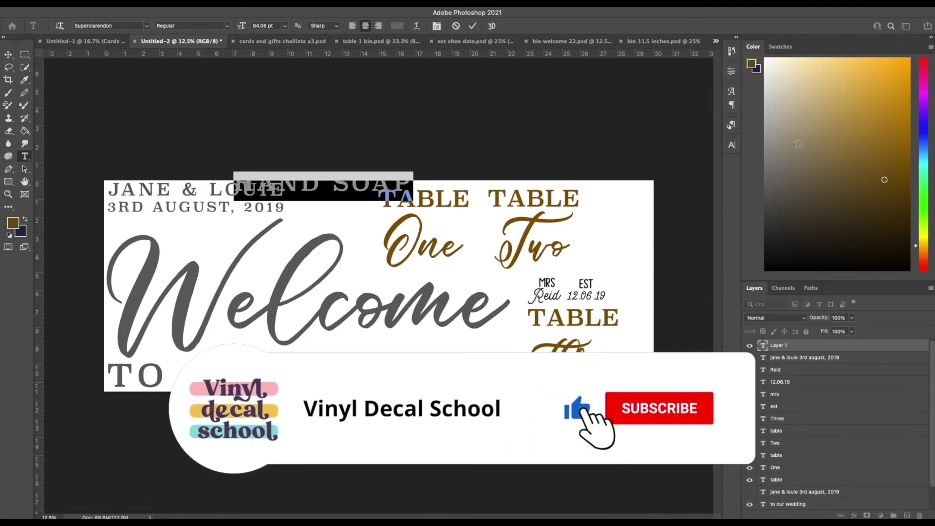
{"action": "left_click", "coordinate": [735, 145]}
{"action": "left_click", "coordinate": [670, 159]}
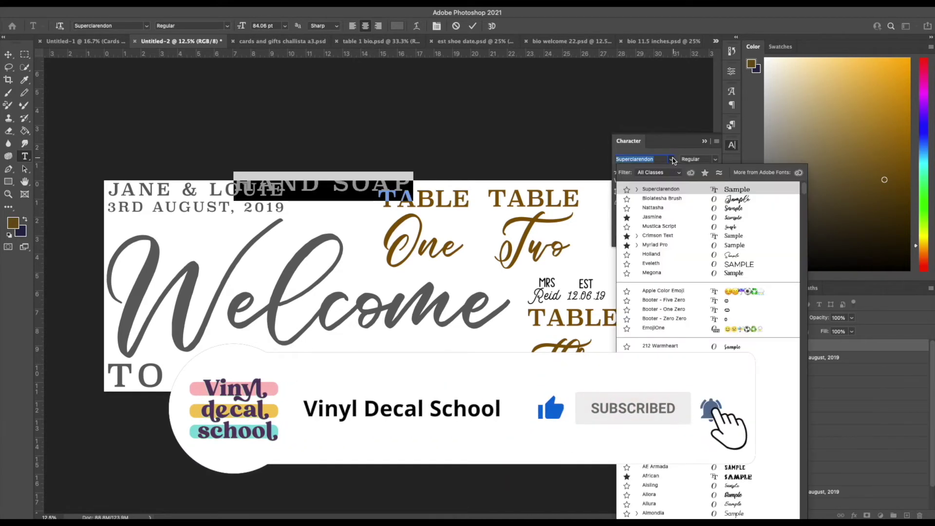
{"action": "left_click", "coordinate": [662, 198]}
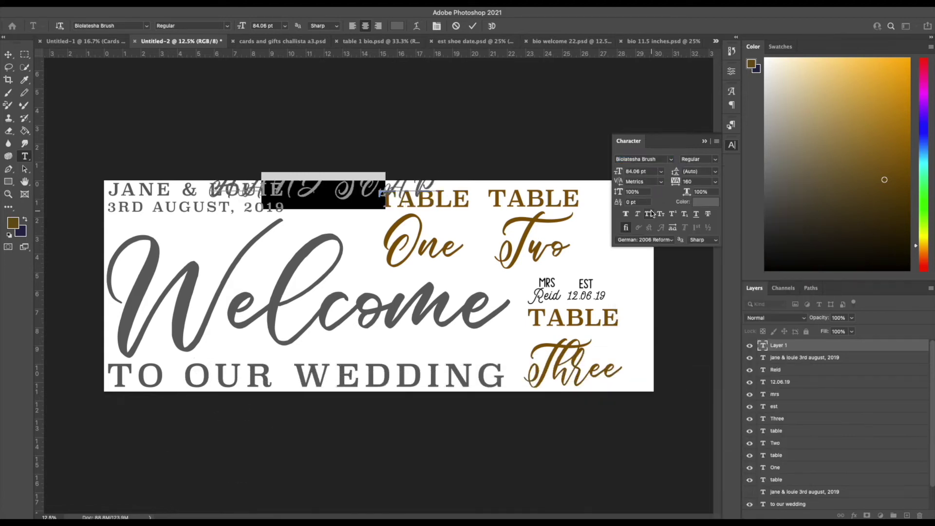
{"action": "mouse_move", "coordinate": [622, 174]}
{"action": "left_mouse_down"}
{"action": "mouse_move", "coordinate": [587, 176]}
{"action": "mouse_move", "coordinate": [609, 175]}
{"action": "left_mouse_up"}
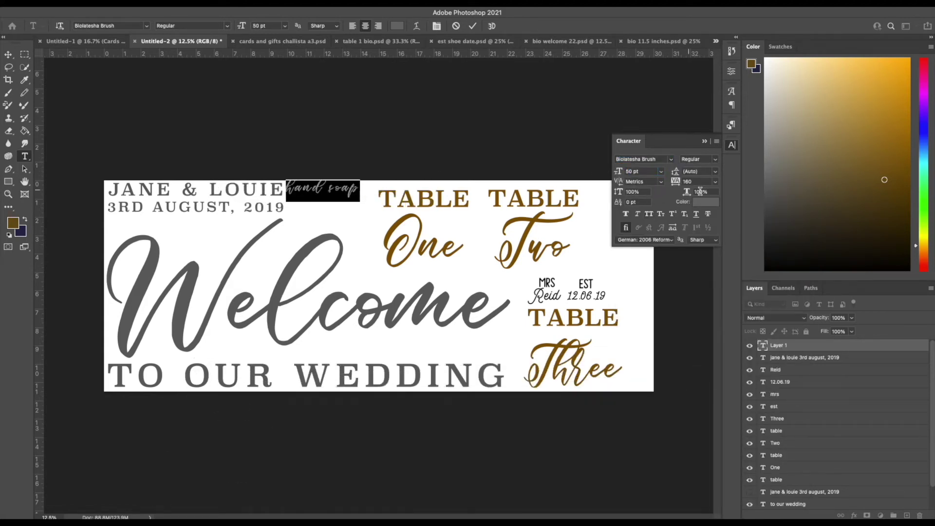
Set the hand soap text's tracking to 0 and capitalise its first letter so it reads Hand soap
{"action": "left_click_drag", "start_coordinate": [708, 182], "coordinate": [564, 183]}
{"action": "type", "text": "0"}
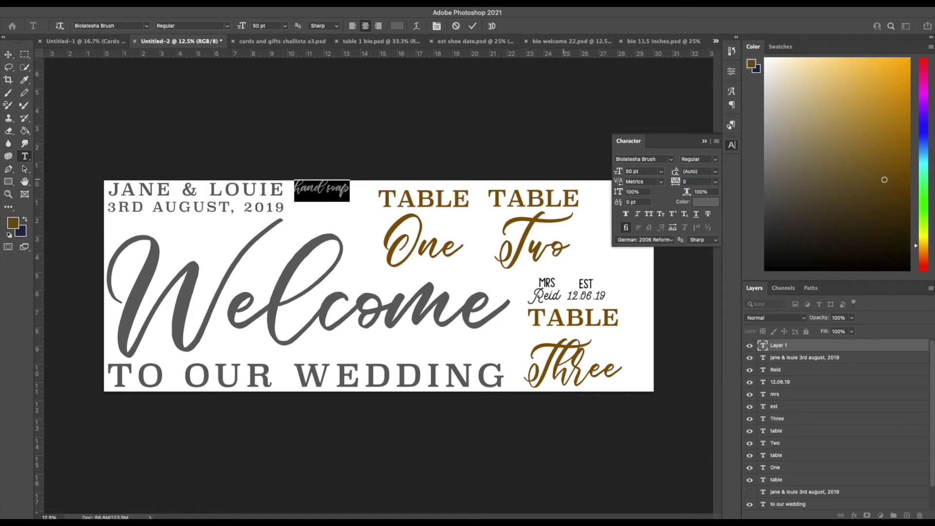
{"action": "left_click", "coordinate": [302, 191]}
{"action": "key", "text": "BackSpace"}
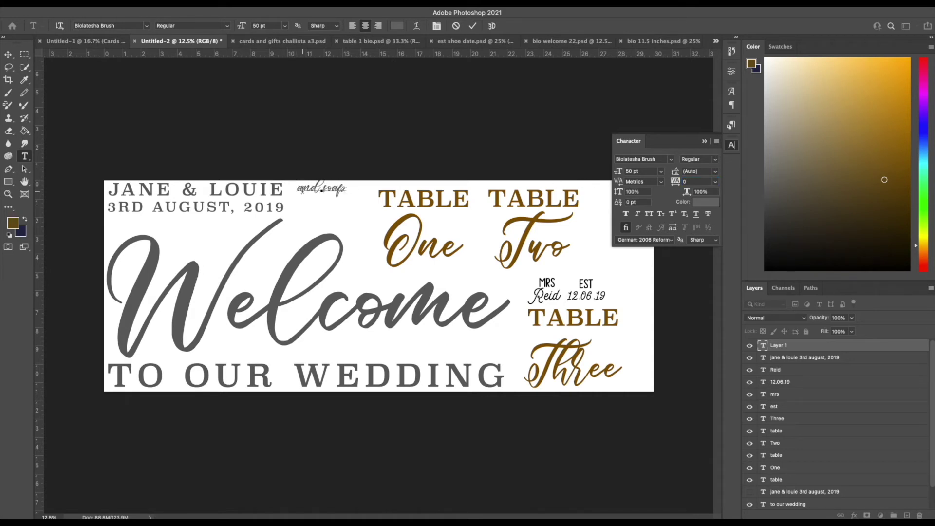
{"action": "type", "text": "H"}
Enlarge the Hand soap text to 54.3 pt and position it between the names-and-date text and TABLE One
{"action": "left_click", "coordinate": [8, 55]}
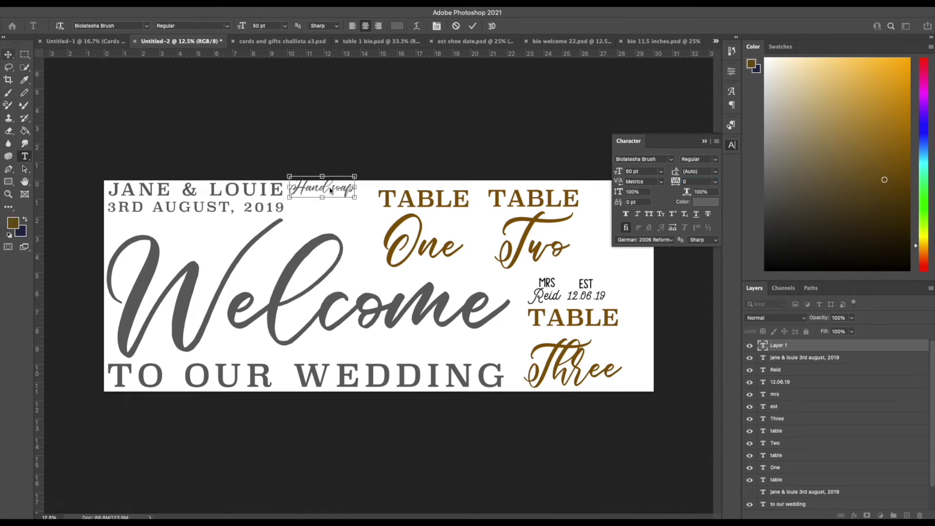
{"action": "mouse_move", "coordinate": [331, 191]}
{"action": "left_mouse_down"}
{"action": "mouse_move", "coordinate": [365, 214]}
{"action": "mouse_move", "coordinate": [347, 195]}
{"action": "left_mouse_up"}
{"action": "key", "text": "Return"}
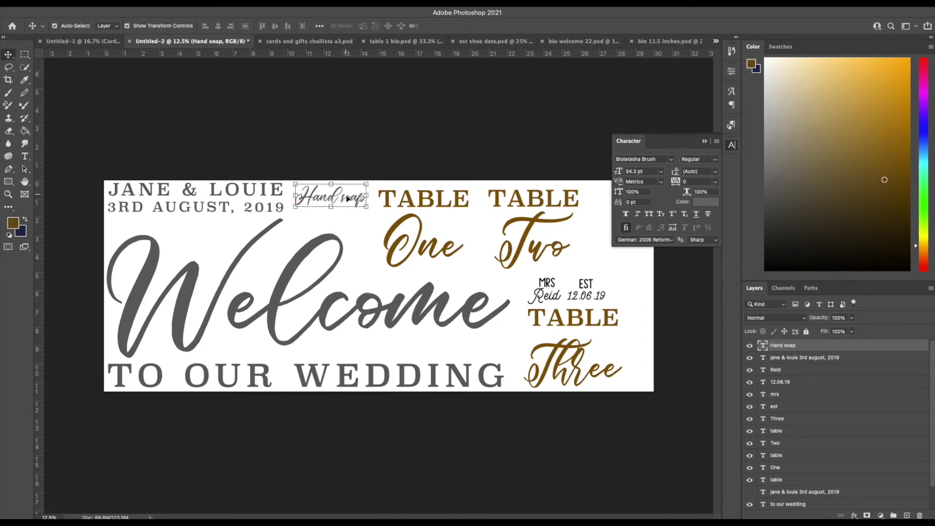
Hide the Background layer and save the document as 3.3.21 white.psd in the Custom designs folder
{"action": "left_click", "coordinate": [423, 334]}
{"action": "scroll", "coordinate": [791, 473], "scroll_direction": "down", "scroll_amount": 2}
{"action": "left_click", "coordinate": [750, 504]}
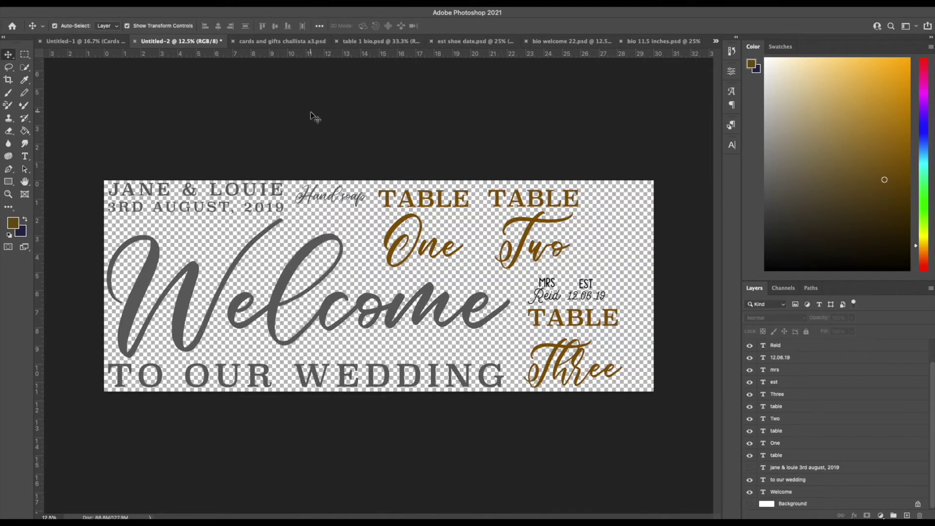
{"action": "left_click", "coordinate": [75, 7]}
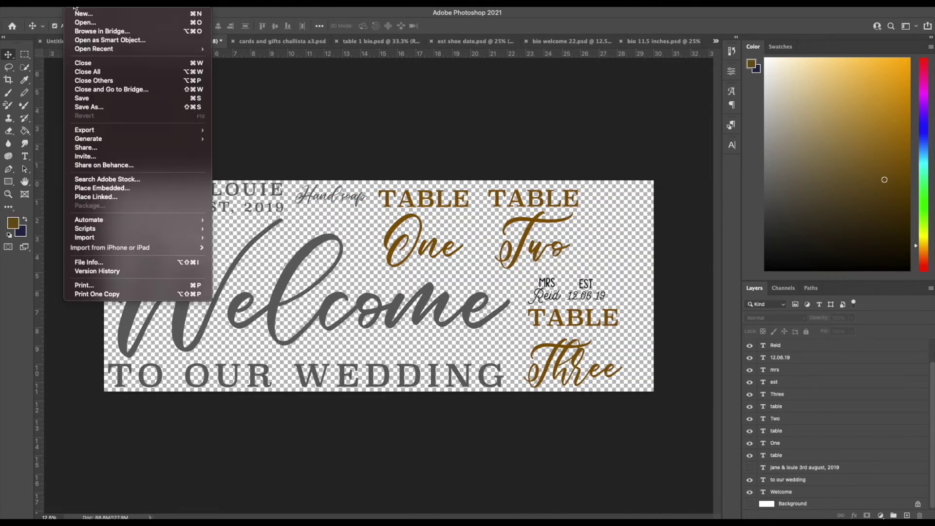
{"action": "left_click", "coordinate": [81, 108]}
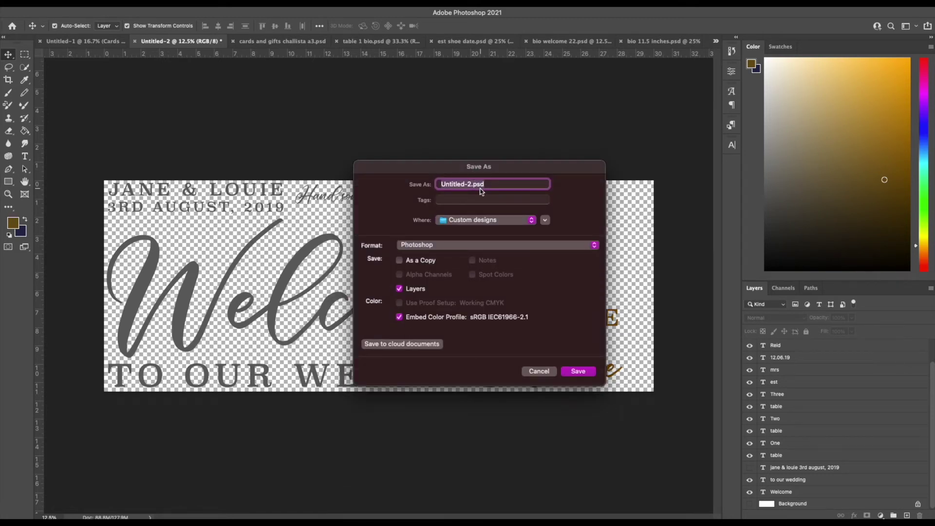
{"action": "type", "text": "3.3.21 white"}
{"action": "left_click", "coordinate": [584, 373]}
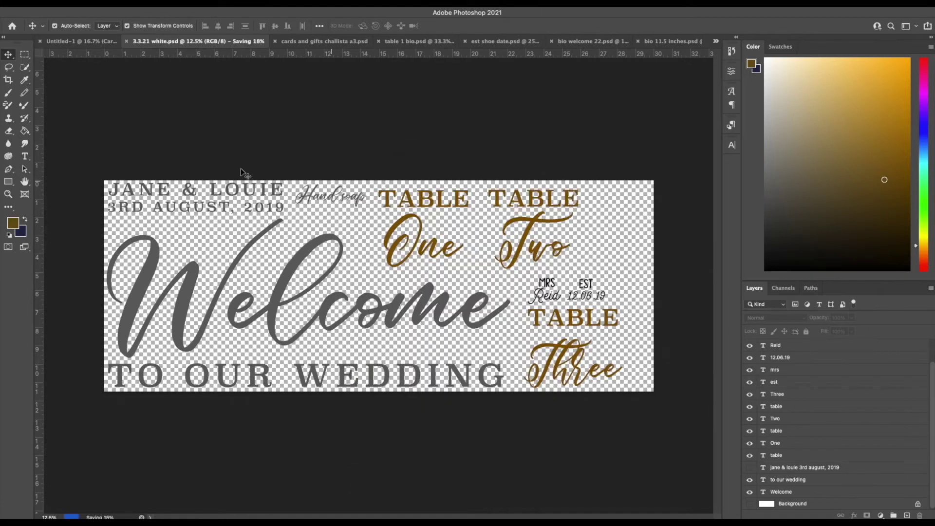
Save a PNG version of 3.3.21 white in the Custom designs folder
{"action": "left_click", "coordinate": [83, 10]}
{"action": "left_click", "coordinate": [88, 107]}
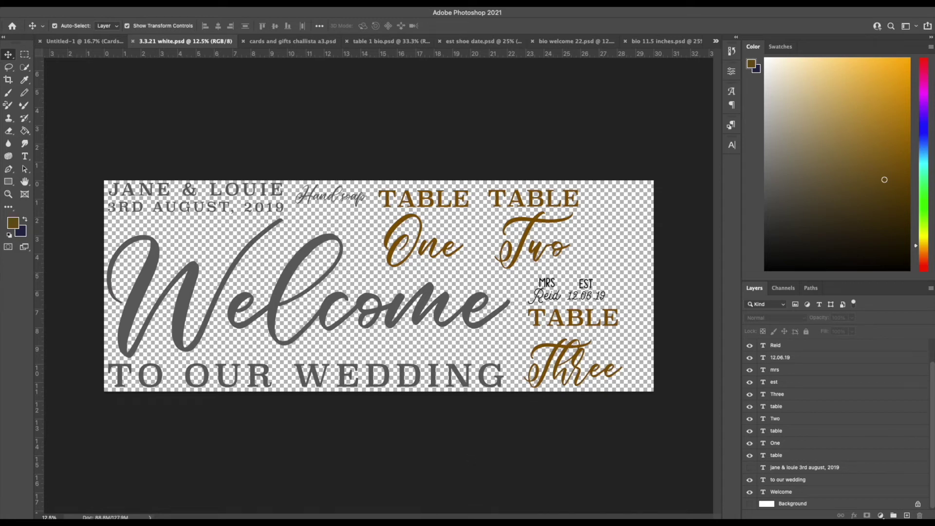
{"action": "left_click", "coordinate": [450, 327]}
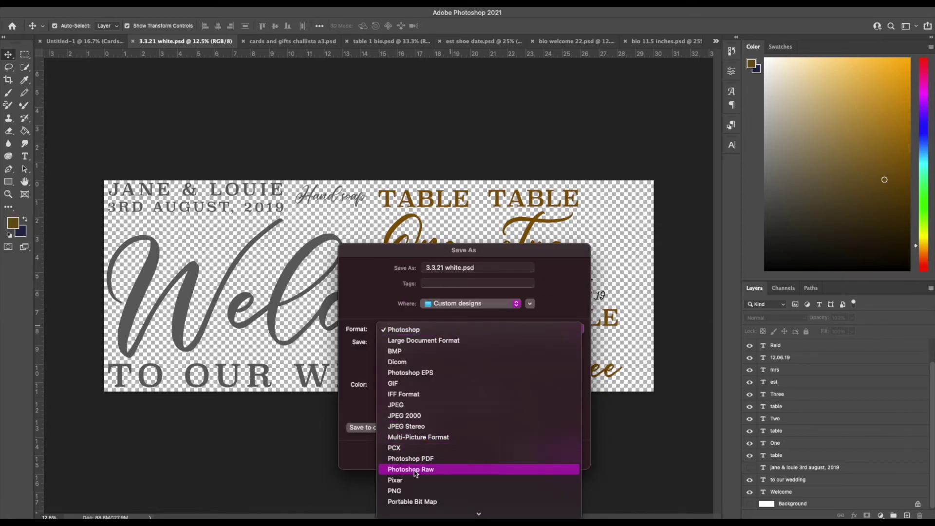
{"action": "left_click", "coordinate": [407, 489]}
{"action": "left_click", "coordinate": [561, 454]}
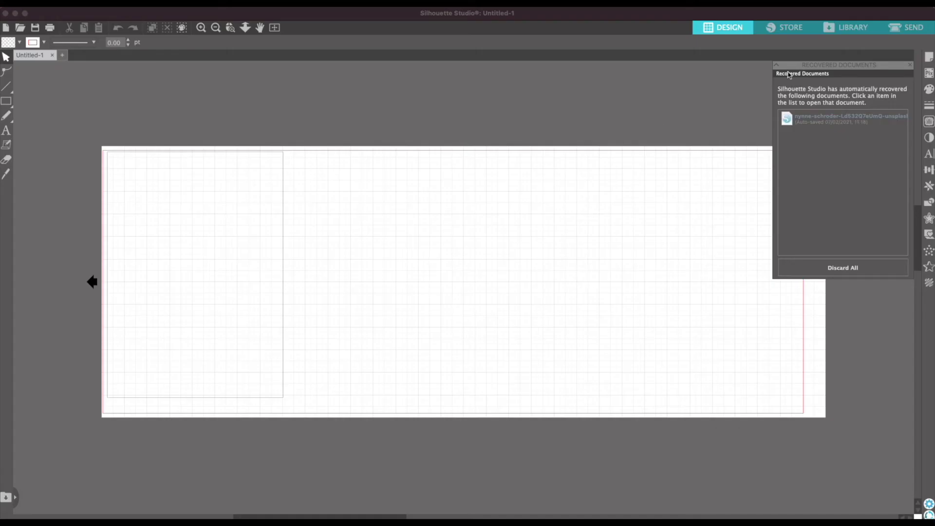
Switch to Silhouette Studio, dismiss the recovered documents list and open 3.3.21 white.png from Custom designs
{"action": "left_click", "coordinate": [910, 66]}
{"action": "left_click", "coordinate": [100, 3]}
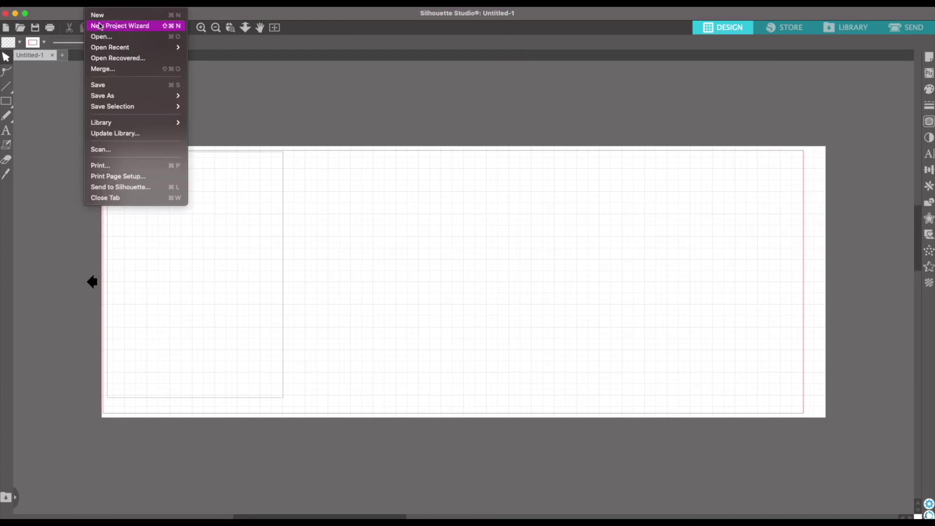
{"action": "left_click", "coordinate": [100, 37]}
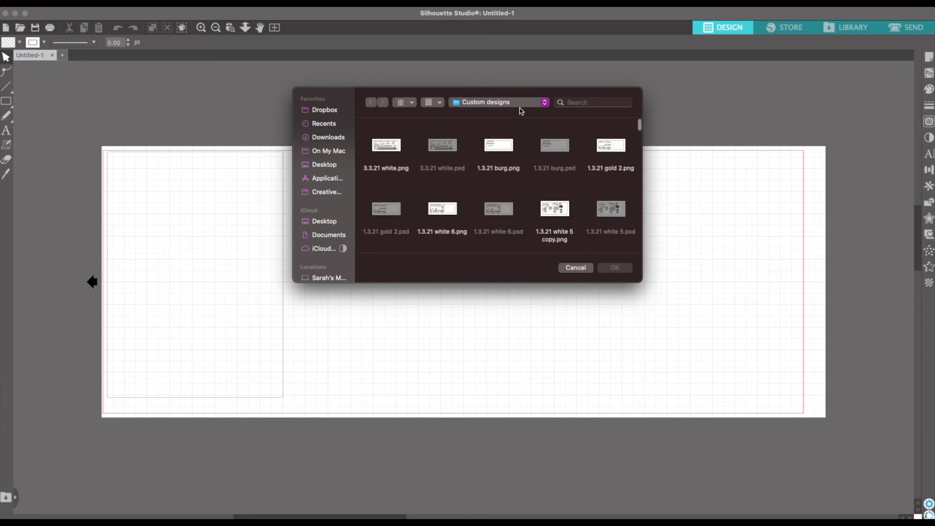
{"action": "left_click", "coordinate": [376, 152]}
{"action": "left_click", "coordinate": [615, 268]}
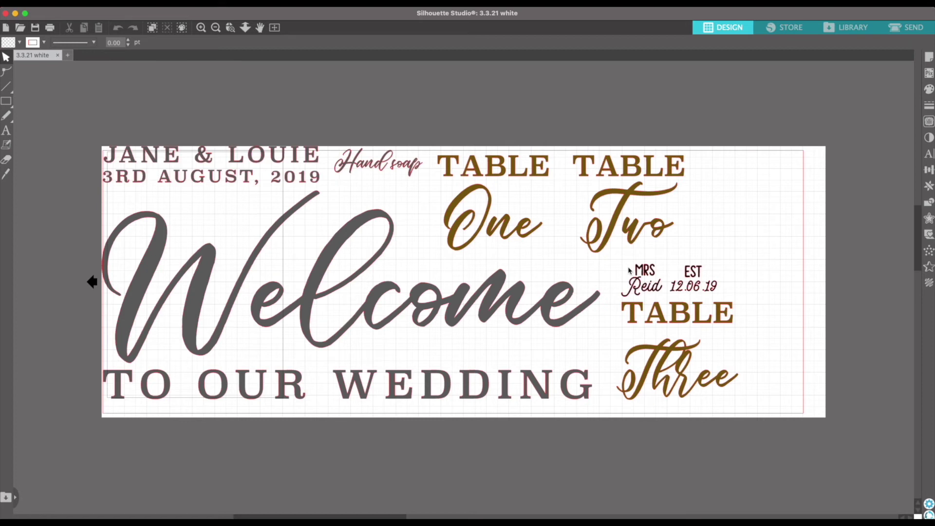
Move the whole traced design slightly down and right so it fits inside the cut border
{"action": "left_click", "coordinate": [321, 270]}
{"action": "left_click_drag", "start_coordinate": [326, 273], "coordinate": [330, 279]}
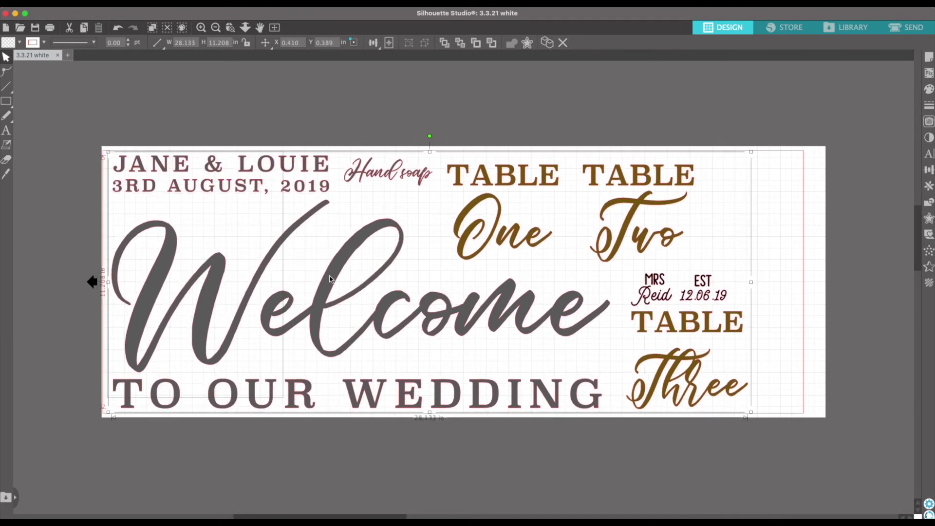
{"action": "left_click", "coordinate": [690, 460]}
Reduce the custom page width in several small increments and bring up the design's send-to-cutter view
{"action": "left_click", "coordinate": [929, 56]}
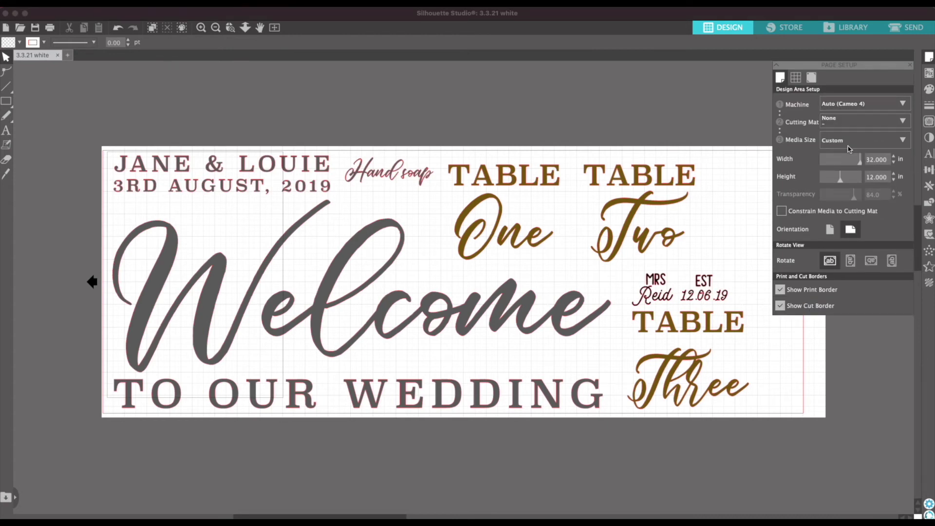
{"action": "left_click", "coordinate": [894, 164]}
{"action": "left_click", "coordinate": [896, 163]}
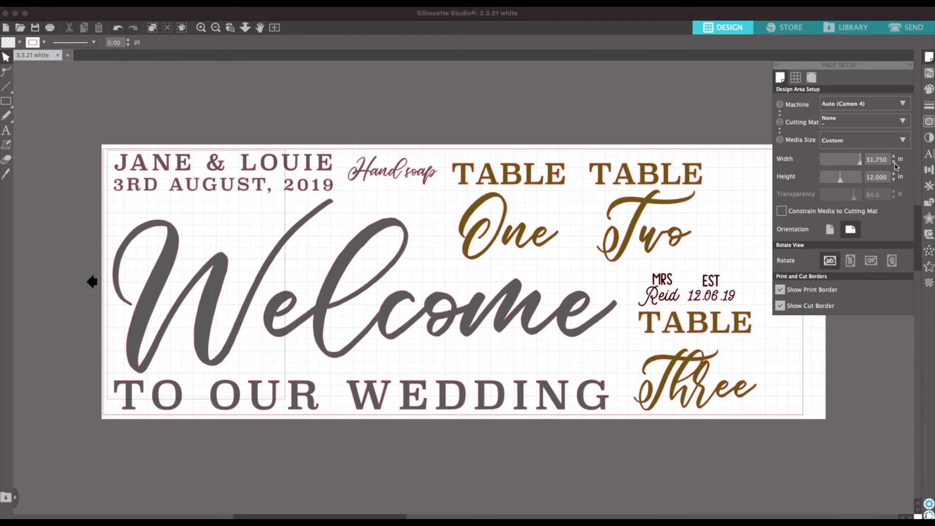
{"action": "left_click", "coordinate": [895, 163]}
{"action": "left_click", "coordinate": [895, 164]}
{"action": "left_click", "coordinate": [895, 164]}
{"action": "left_click", "coordinate": [896, 163]}
{"action": "left_click", "coordinate": [907, 27]}
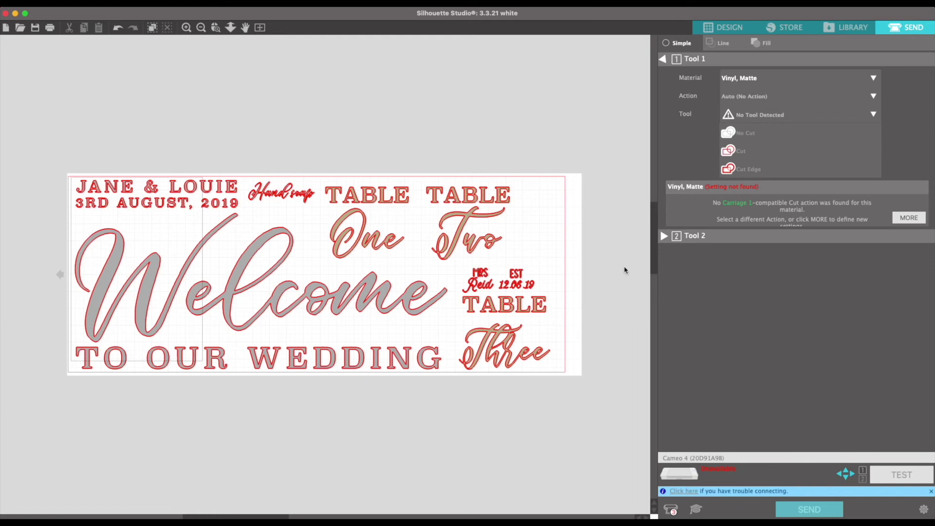
Switch back to Photoshop and shift the Cards & Gifts text slightly up and left in the Untitled-1 document
{"action": "key", "text": "ctrl+Left"}
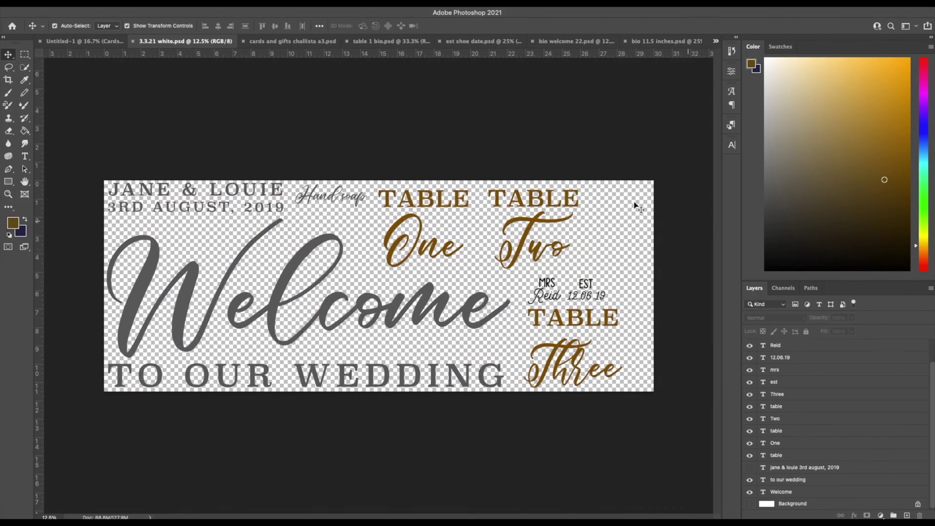
{"action": "left_click", "coordinate": [75, 43]}
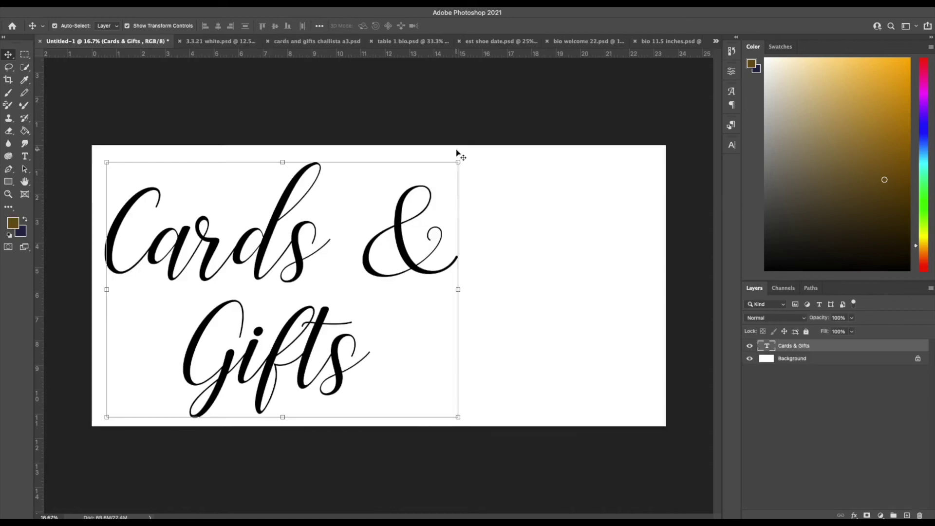
{"action": "left_click_drag", "start_coordinate": [409, 225], "coordinate": [403, 221]}
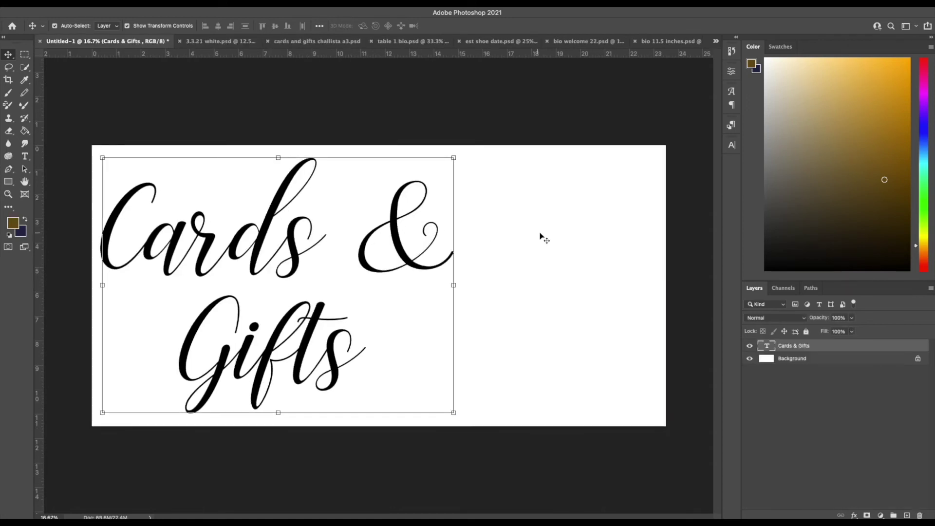
{"action": "left_click", "coordinate": [441, 105]}
Copy the Welcome and TO OUR WEDDING text layers from bio 11.5 inches.psd into the Untitled-1 document
{"action": "left_click", "coordinate": [572, 43]}
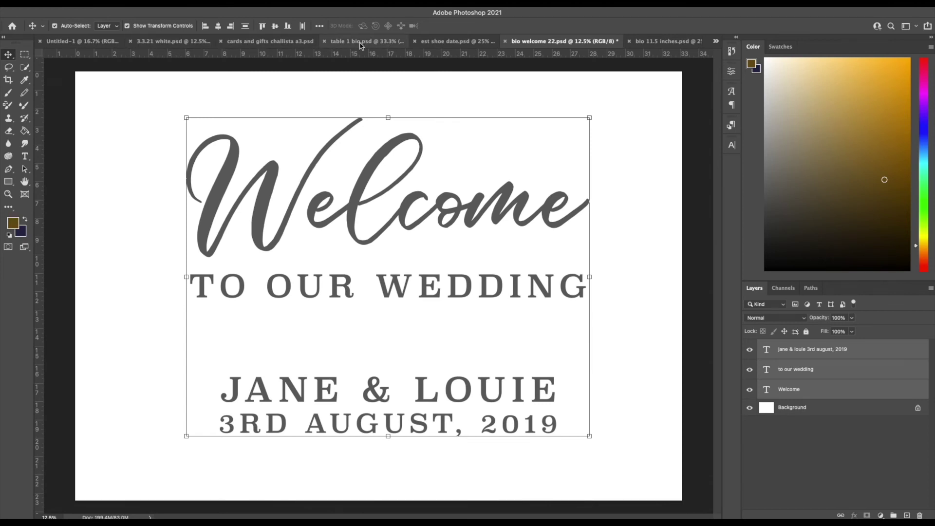
{"action": "left_click", "coordinate": [648, 41]}
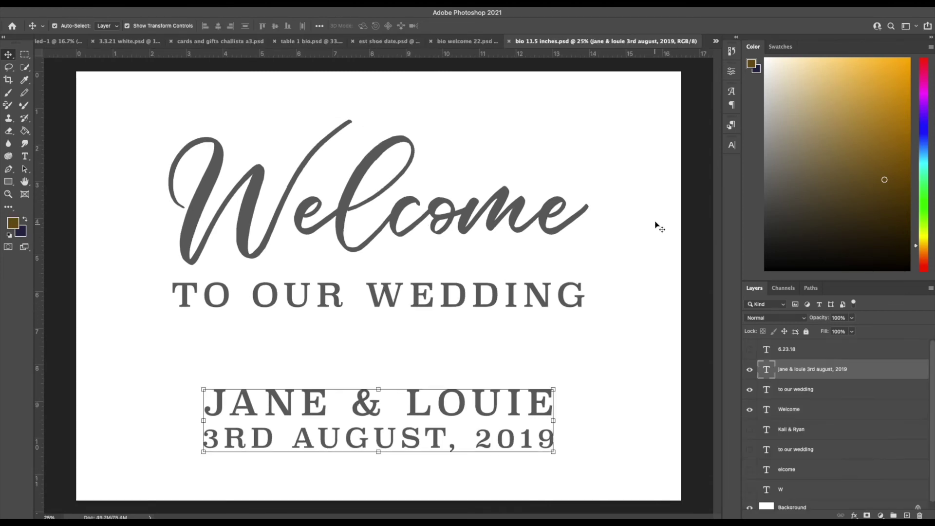
{"action": "left_click_drag", "start_coordinate": [642, 194], "coordinate": [227, 311]}
{"action": "left_click_drag", "start_coordinate": [795, 394], "coordinate": [534, 284]}
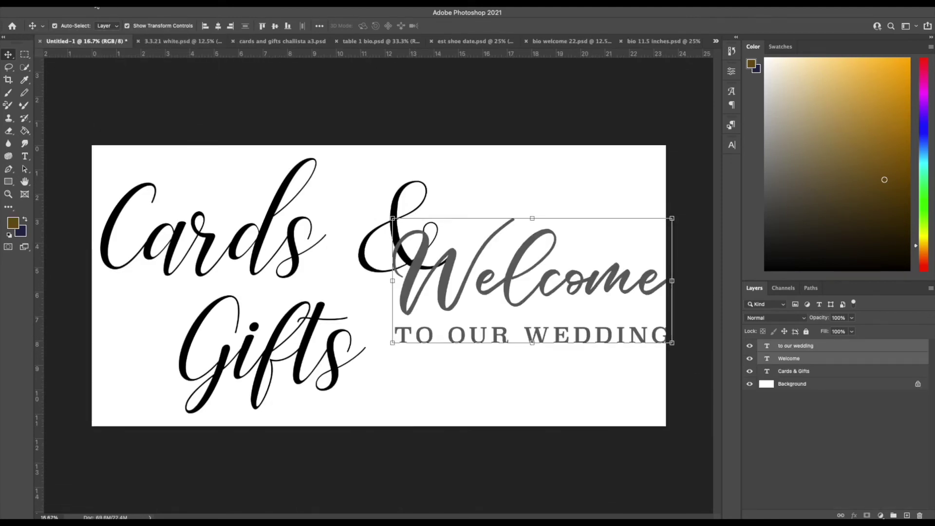
Rotate the copied Welcome and TO OUR WEDDING text 90° clockwise and place it vertically just right of Cards & Gifts
{"action": "left_click", "coordinate": [121, 4]}
{"action": "mouse_move", "coordinate": [156, 216]}
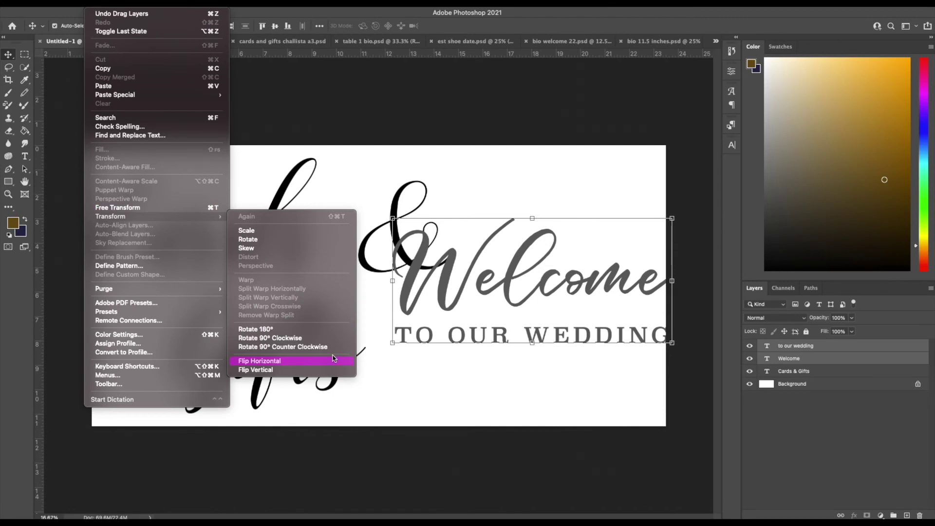
{"action": "left_click", "coordinate": [292, 337]}
{"action": "left_click_drag", "start_coordinate": [535, 296], "coordinate": [529, 302]}
{"action": "key", "text": "shift+Left"}
{"action": "key", "text": "shift+Left"}
{"action": "key", "text": "shift+Left"}
{"action": "key", "text": "shift+Left"}
{"action": "key", "text": "shift+Left"}
{"action": "key", "text": "shift+Left"}
Shift the Cards & Gifts text left and up so it sits close to the canvas's upper-left corner
{"action": "left_click_drag", "start_coordinate": [427, 233], "coordinate": [422, 234]}
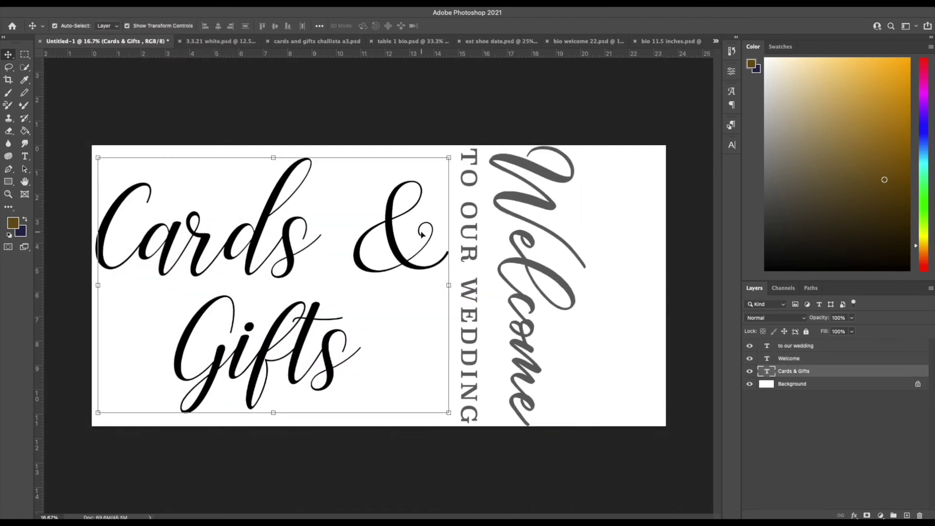
{"action": "key", "text": "shift+Up"}
{"action": "key", "text": "shift+Up"}
{"action": "key", "text": "shift+Up"}
{"action": "key", "text": "shift+Up"}
{"action": "key", "text": "shift+Up"}
{"action": "key", "text": "shift+Up"}
{"action": "key", "text": "shift+Up"}
{"action": "key", "text": "shift+Up"}
{"action": "key", "text": "shift+Up"}
{"action": "key", "text": "shift+Up"}
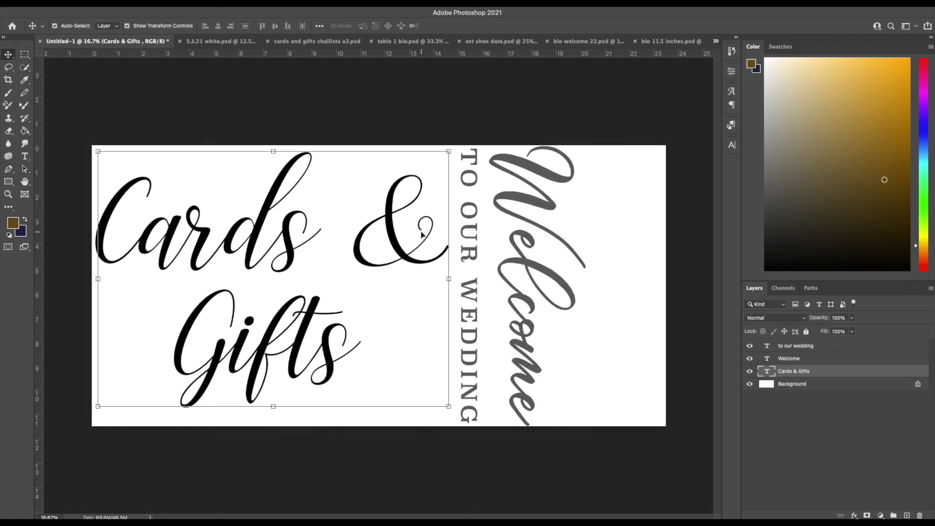
{"action": "key", "text": "shift+Up"}
{"action": "key", "text": "shift+Up"}
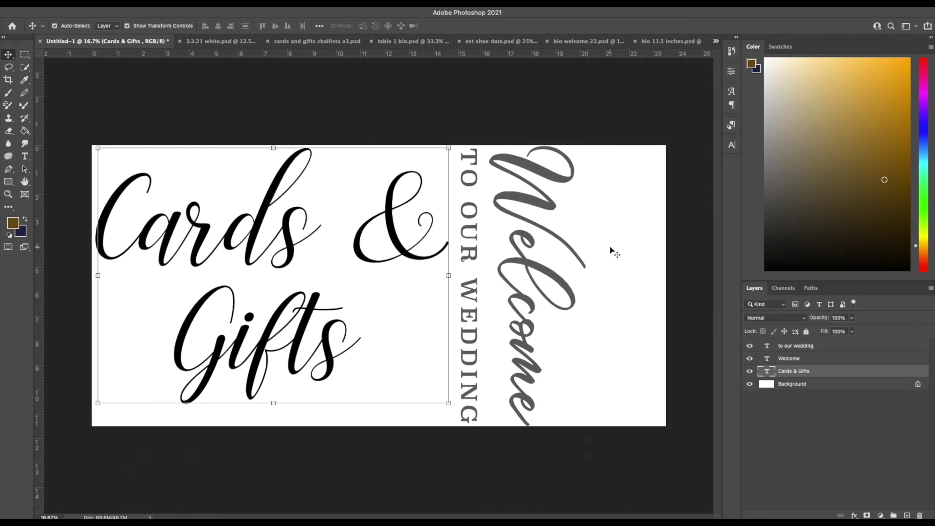
Duplicate the vertical TO OUR WEDDING text and rotate the copy 90° counter clockwise
{"action": "left_click_drag", "start_coordinate": [610, 248], "coordinate": [477, 254]}
{"action": "left_click", "coordinate": [644, 258]}
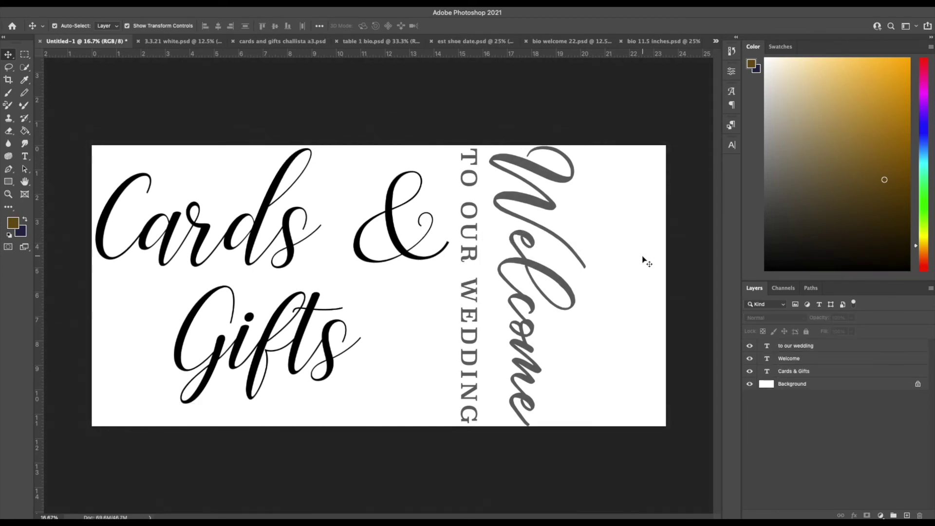
{"action": "left_click", "coordinate": [475, 333]}
{"action": "left_click_drag", "start_coordinate": [475, 328], "coordinate": [379, 324], "text": "alt"}
{"action": "left_click", "coordinate": [94, 3]}
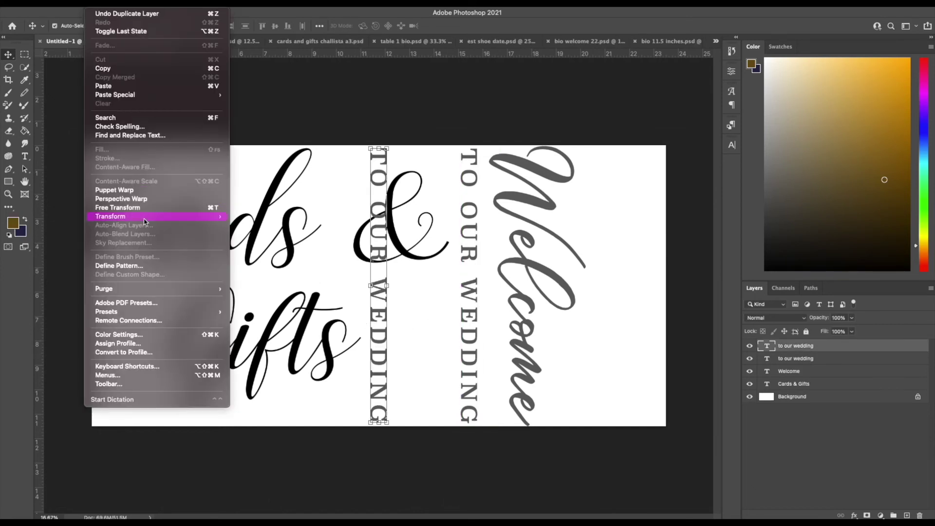
{"action": "mouse_move", "coordinate": [143, 216]}
{"action": "left_click", "coordinate": [334, 353]}
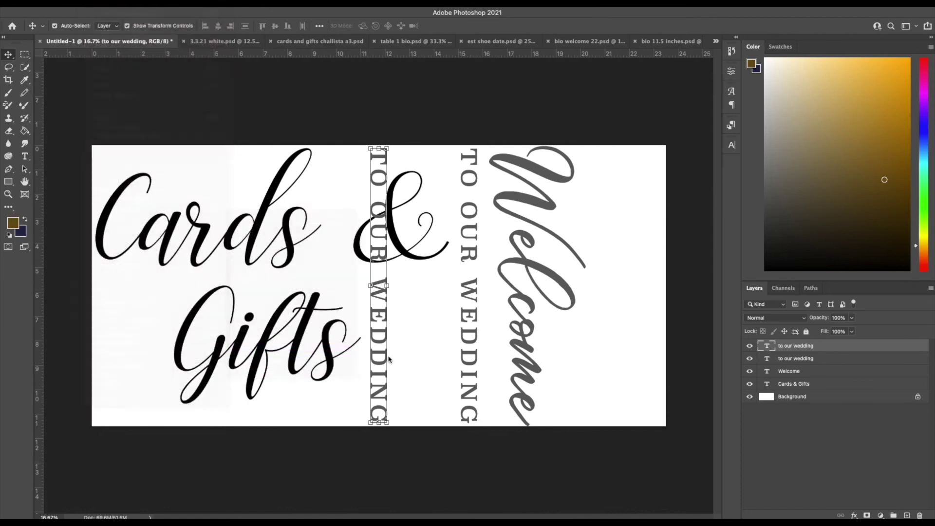
Place the horizontal TO OUR WEDDING copy beneath Gifts, along the canvas's lower-left edge
{"action": "left_click_drag", "start_coordinate": [406, 293], "coordinate": [258, 417]}
{"action": "key", "text": "shift+Down"}
{"action": "key", "text": "shift+Down"}
{"action": "key", "text": "shift+Right"}
{"action": "key", "text": "shift+Right"}
{"action": "key", "text": "shift+Right"}
{"action": "key", "text": "shift+Right"}
{"action": "key", "text": "shift+Right"}
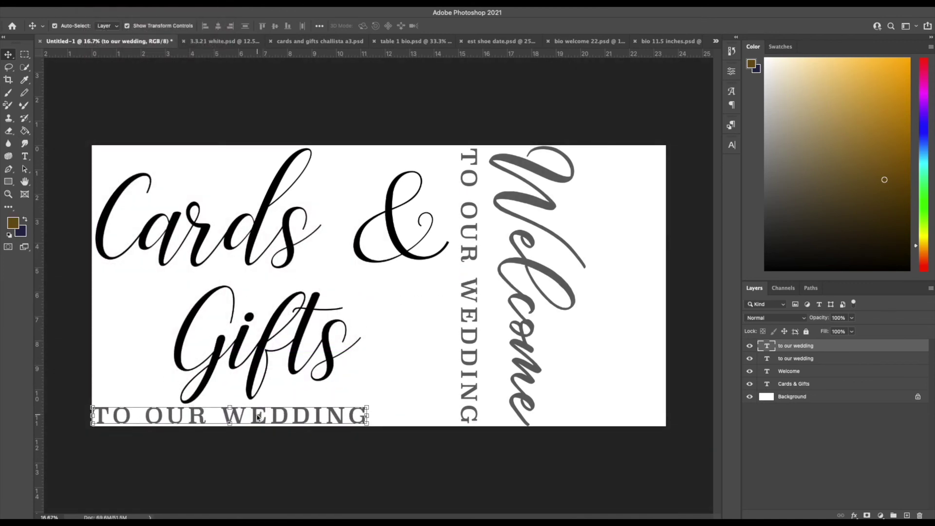
Nudge the vertical Welcome and TO OUR WEDDING text together leftwards, closer to the Cards & Gifts text
{"action": "left_click", "coordinate": [523, 323]}
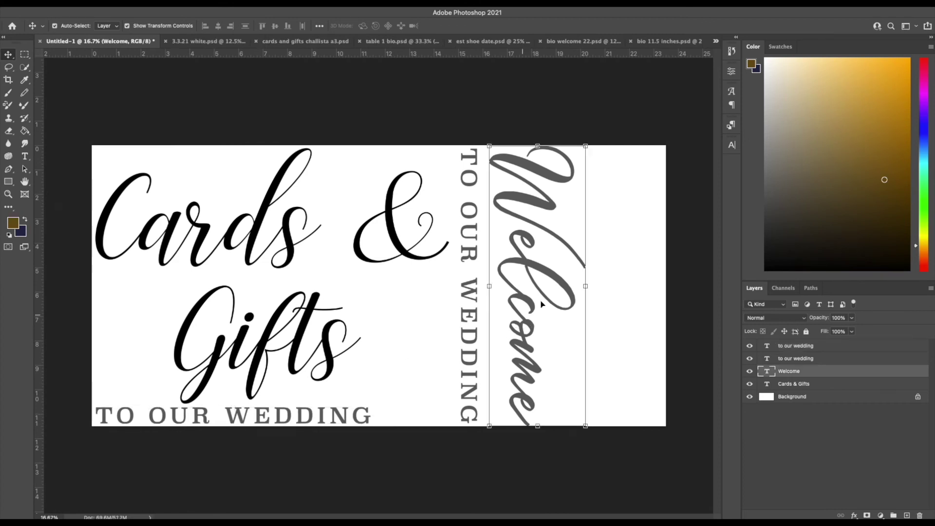
{"action": "left_click", "coordinate": [470, 234], "text": "shift"}
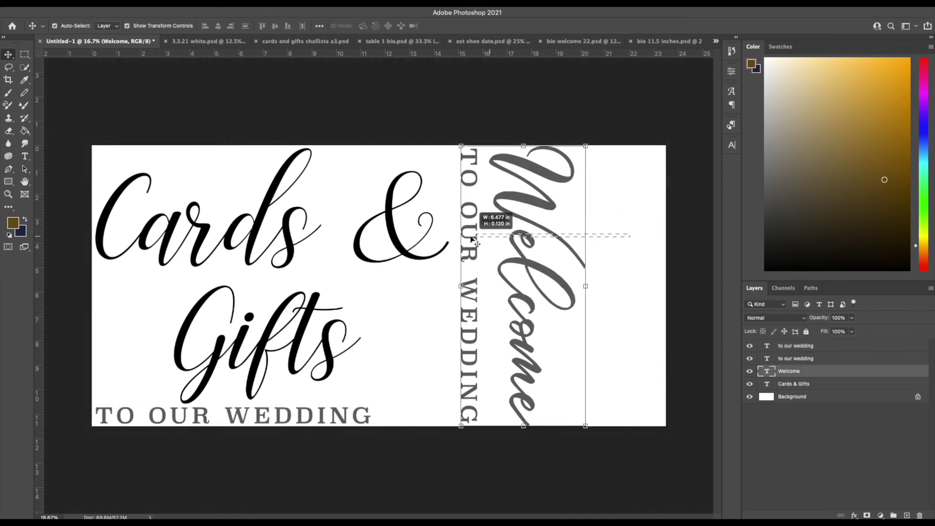
{"action": "key", "text": "shift+Left"}
{"action": "key", "text": "shift+Left"}
{"action": "key", "text": "shift+Left"}
{"action": "key", "text": "shift+Left"}
{"action": "key", "text": "shift+Left"}
{"action": "key", "text": "shift+Left"}
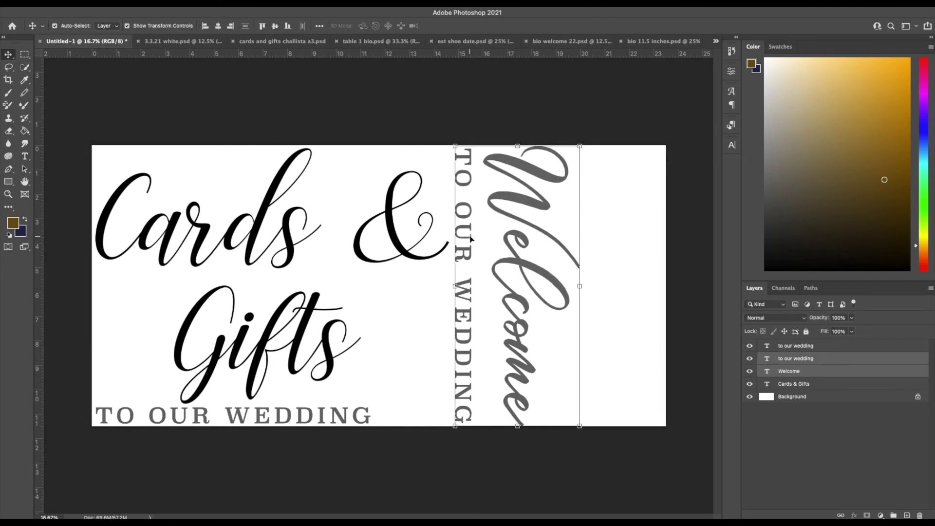
Nudge the vertical Welcome text leftwards on its own, closer to the vertical TO OUR WEDDING text
{"action": "left_click", "coordinate": [635, 253]}
{"action": "left_click", "coordinate": [545, 260]}
{"action": "key", "text": "shift+Left"}
{"action": "key", "text": "shift+Left"}
{"action": "key", "text": "shift+Left"}
{"action": "key", "text": "shift+Left"}
{"action": "key", "text": "shift+Left"}
{"action": "key", "text": "shift+Left"}
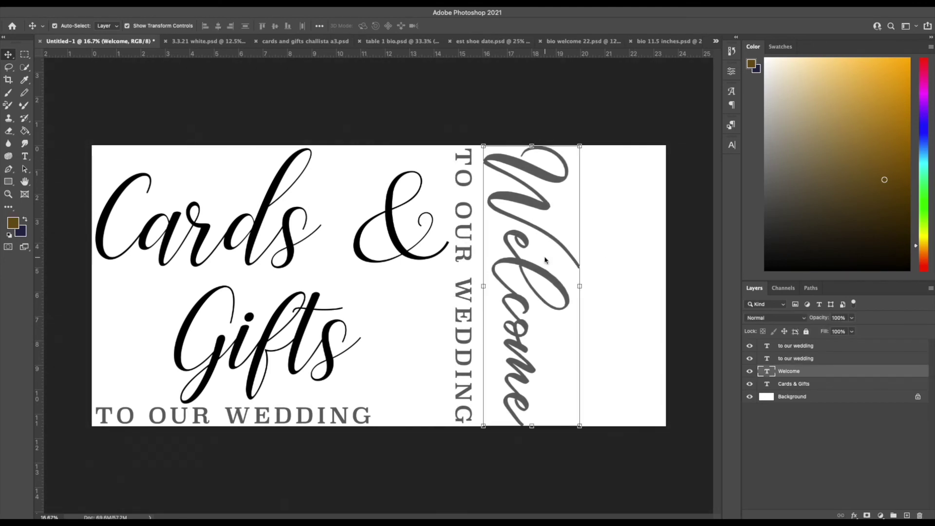
{"action": "key", "text": "shift+Left"}
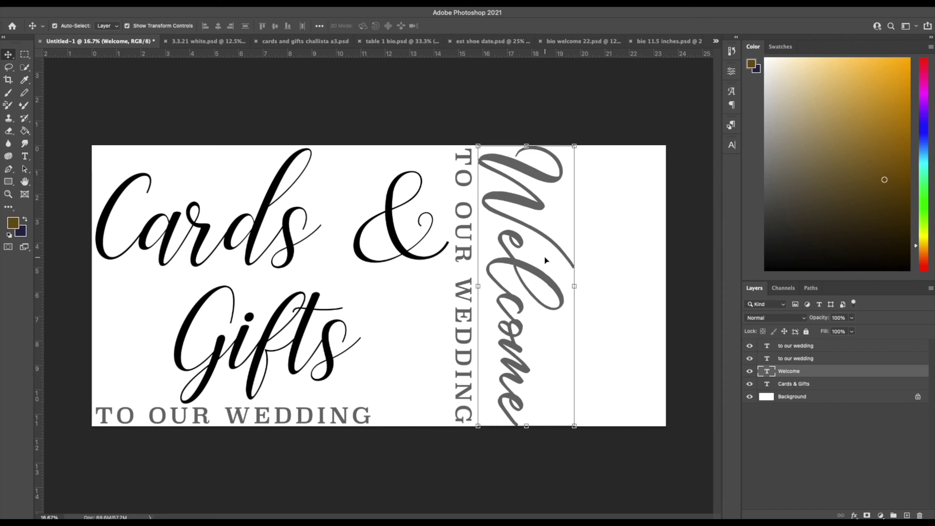
Duplicate the vertical Welcome text and place the copy in the empty space along the canvas's far edge
{"action": "key", "text": "super+j"}
{"action": "left_click_drag", "start_coordinate": [544, 258], "coordinate": [624, 272]}
{"action": "left_click", "coordinate": [637, 478]}
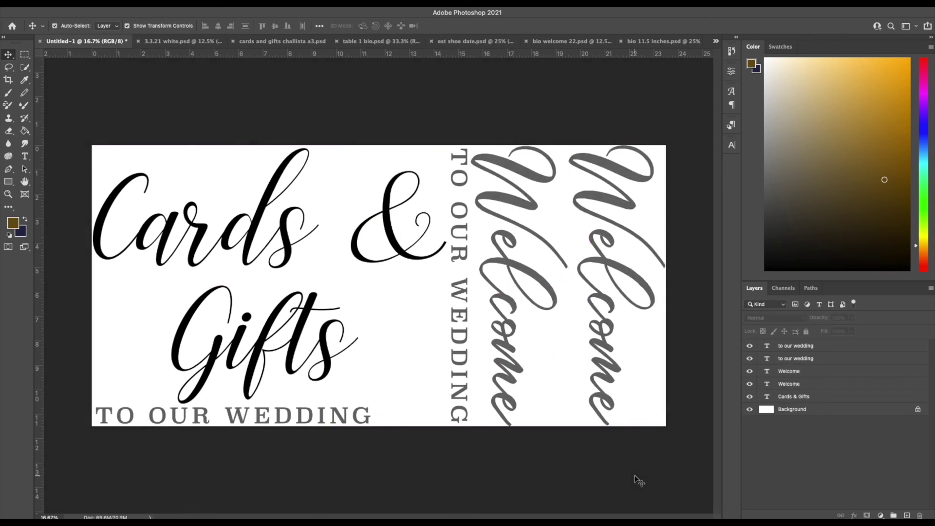
Hide the Background layer and save the document as 3.3.21 white 2 in both Photoshop and PNG formats
{"action": "left_click", "coordinate": [766, 412]}
{"action": "left_click", "coordinate": [750, 409]}
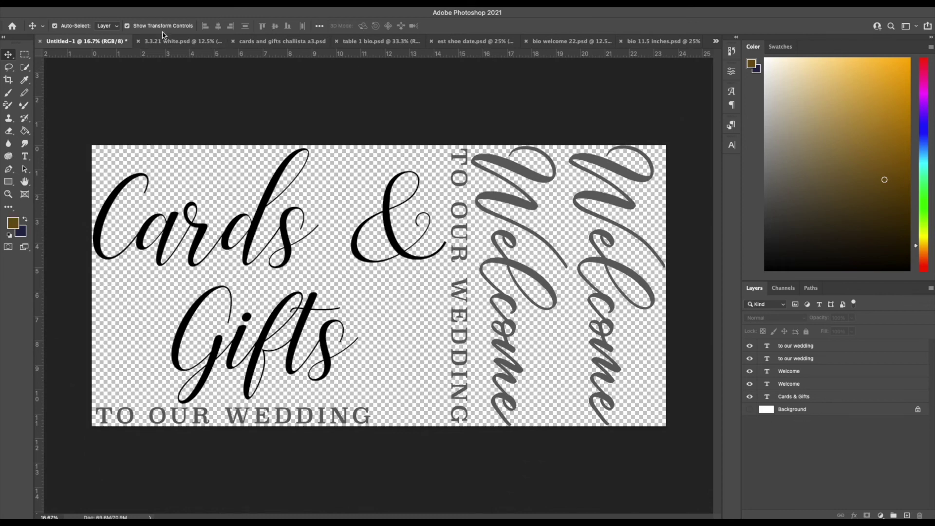
{"action": "left_click", "coordinate": [73, 4]}
{"action": "left_click", "coordinate": [89, 106]}
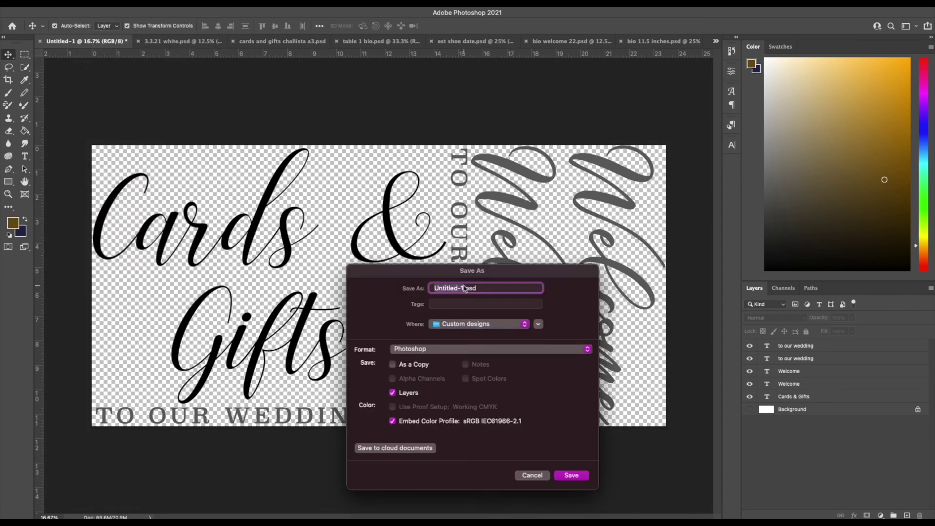
{"action": "type", "text": "3.3.21 white 2"}
{"action": "left_click", "coordinate": [569, 475]}
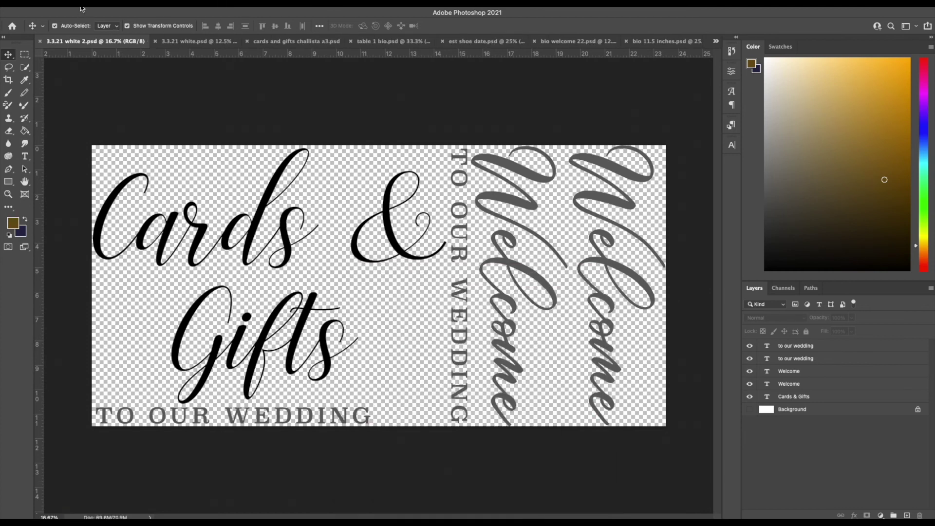
{"action": "left_click", "coordinate": [81, 7]}
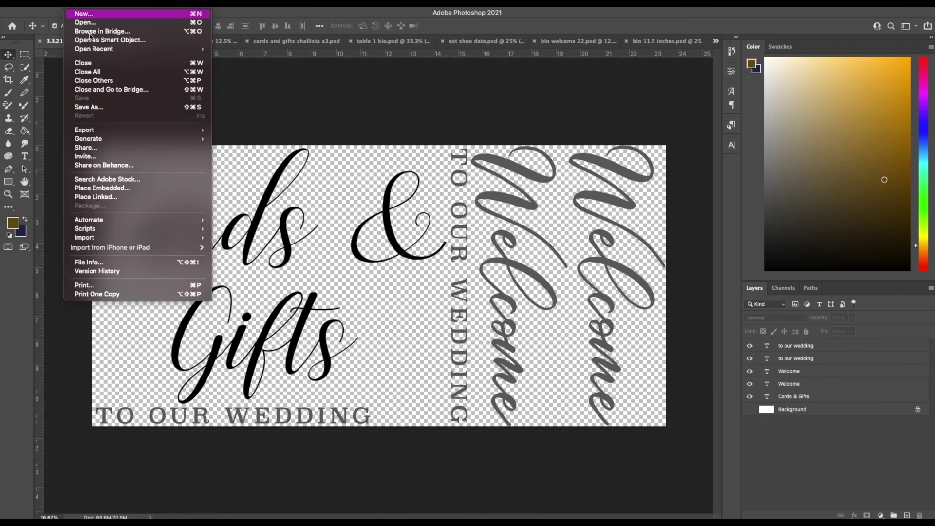
{"action": "left_click", "coordinate": [95, 109]}
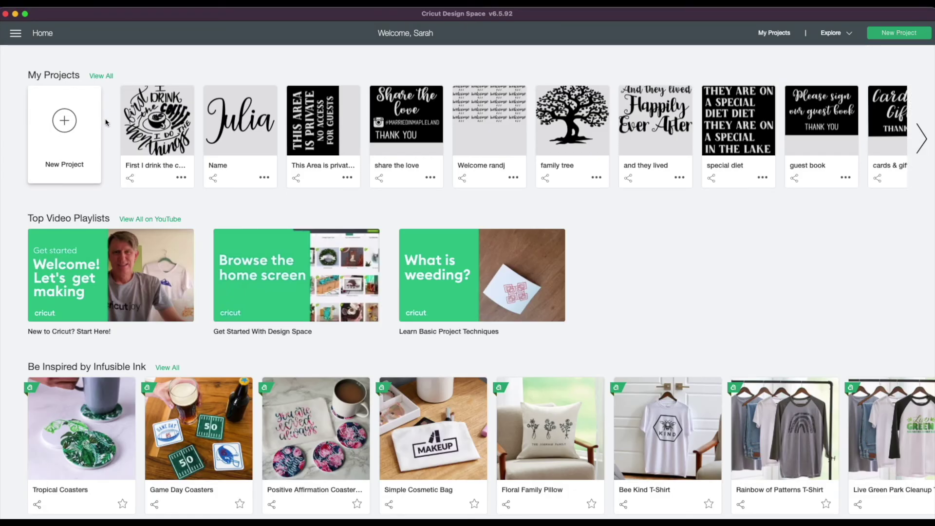
Switch to Cricut Design Space and load 3.3.21 white 2.png from the Custom designs folder as an image upload
{"action": "left_click", "coordinate": [103, 121]}
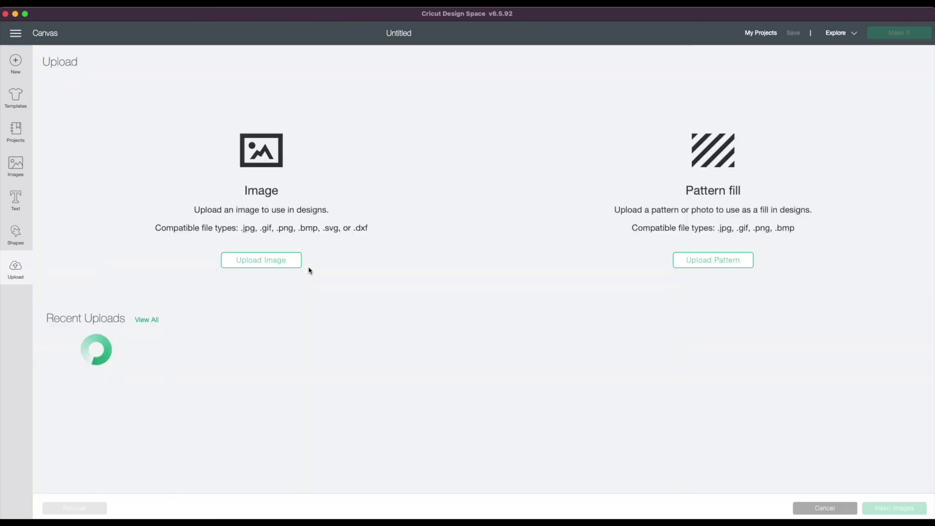
{"action": "left_click", "coordinate": [287, 259]}
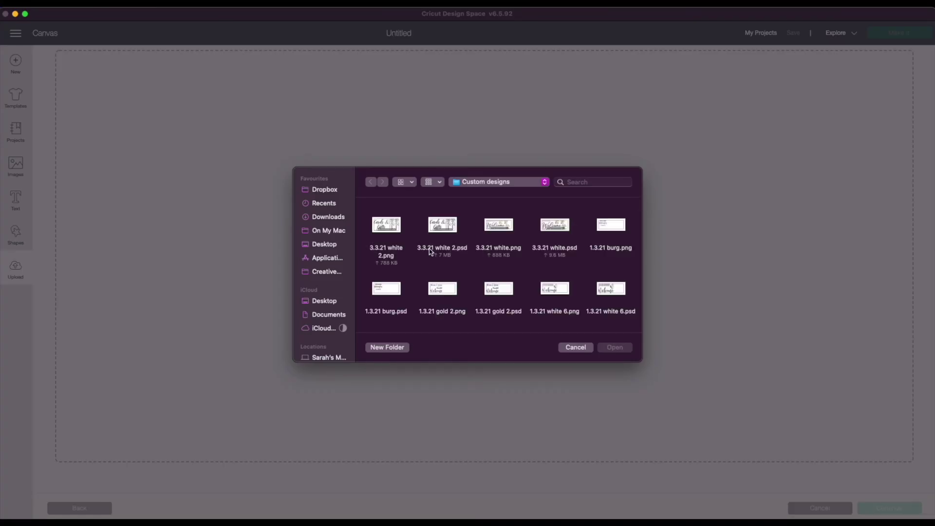
{"action": "left_click", "coordinate": [390, 225]}
{"action": "left_click", "coordinate": [621, 347]}
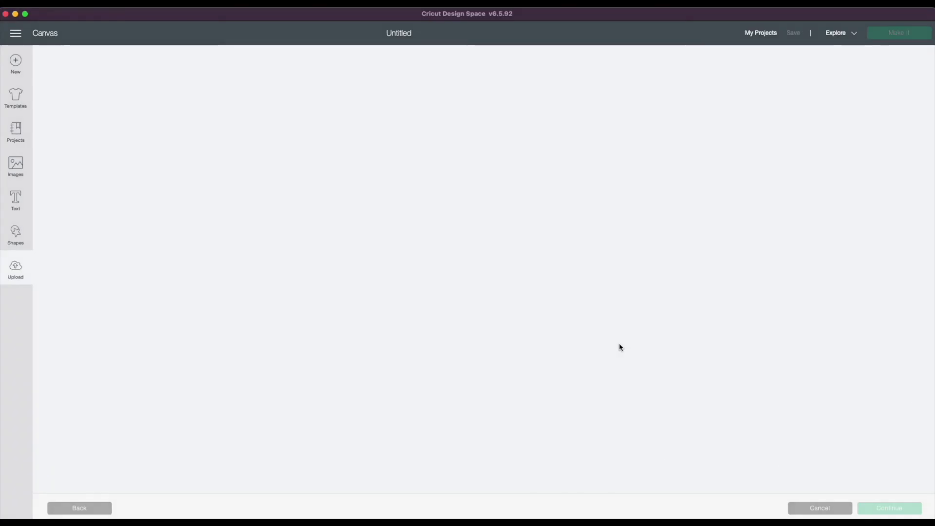
Import the decal image with the Simple image type as a Cut Image and add it to the canvas
{"action": "left_click", "coordinate": [565, 153]}
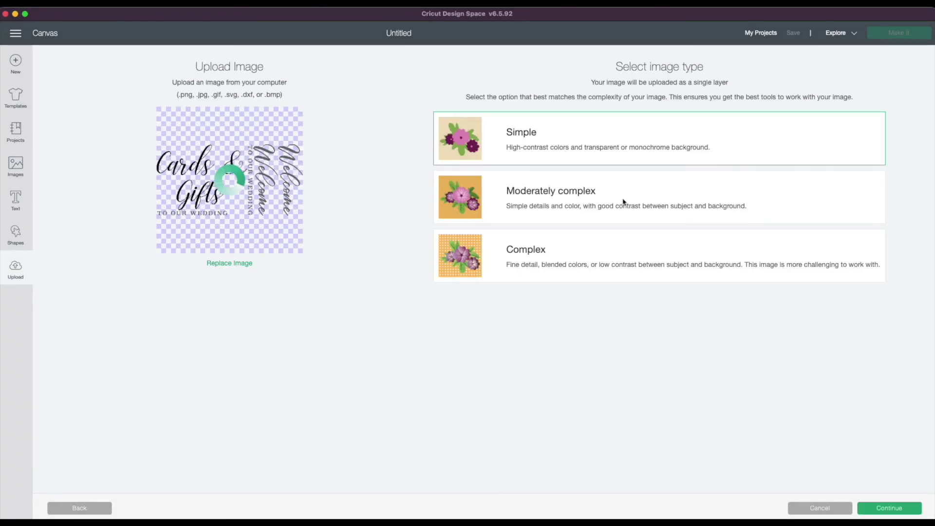
{"action": "left_click", "coordinate": [881, 509]}
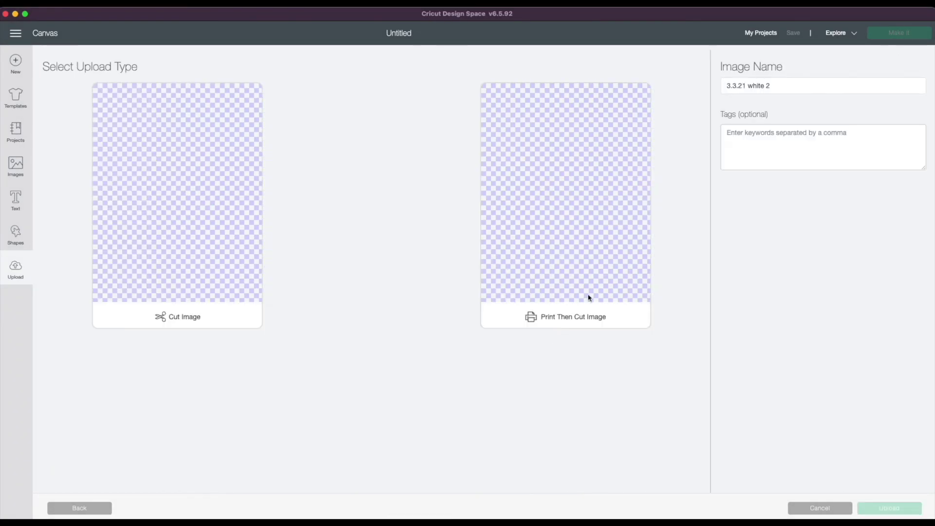
{"action": "left_click", "coordinate": [173, 236]}
{"action": "left_click", "coordinate": [889, 508]}
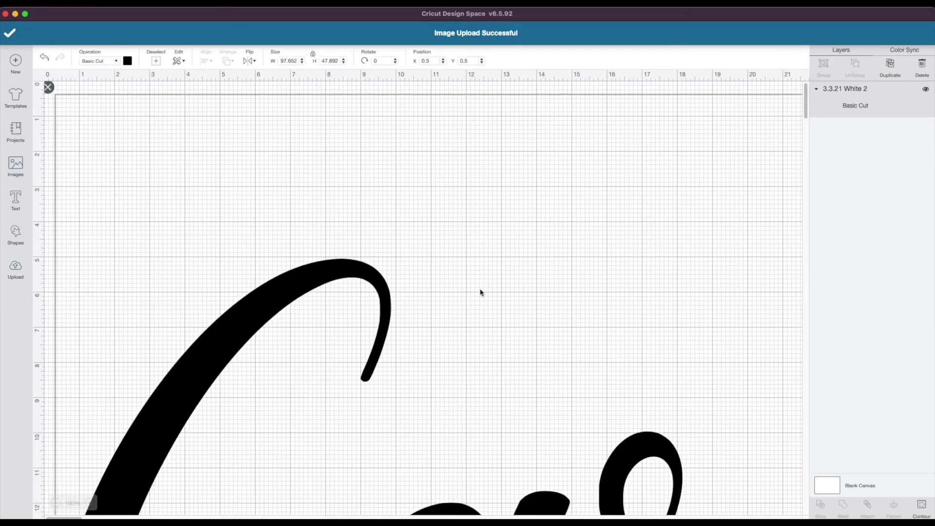
Set the imported decal image's height to 11.5 inches with its proportions locked
{"action": "type", "text": "11."}
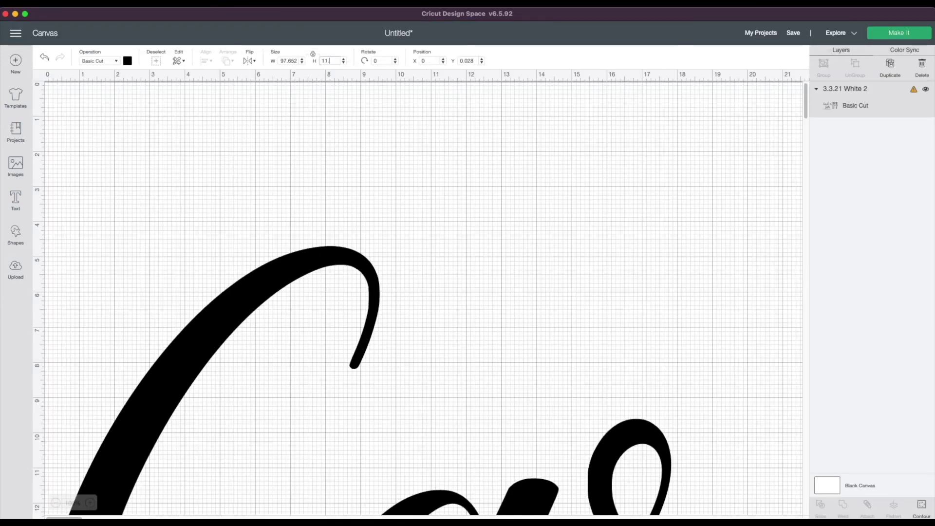
{"action": "type", "text": "5"}
{"action": "key", "text": "Return"}
Inspect the resized decal layout across its full width on the canvas
{"action": "scroll", "coordinate": [410, 147], "scroll_direction": "right", "scroll_amount": 3}
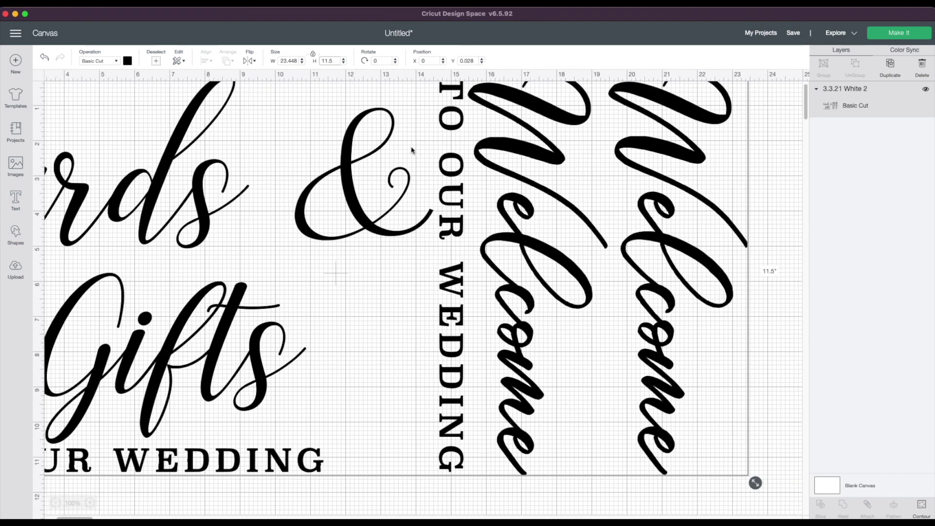
{"action": "scroll", "coordinate": [521, 266], "scroll_direction": "left", "scroll_amount": 3}
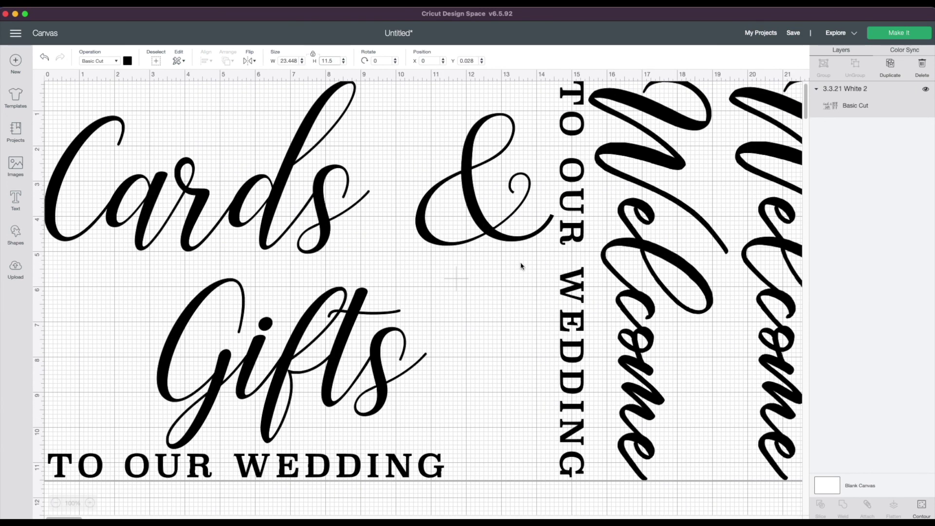
{"action": "scroll", "coordinate": [638, 249], "scroll_direction": "right", "scroll_amount": 3}
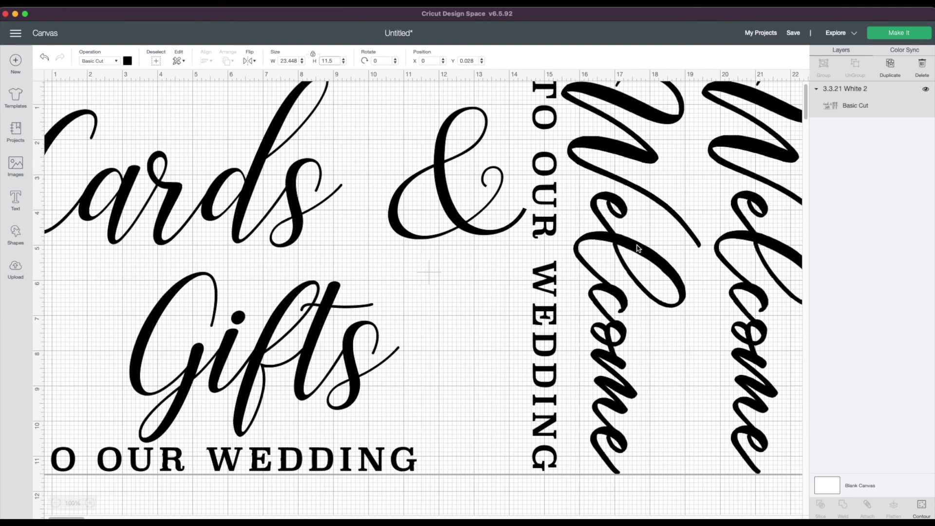
{"action": "scroll", "coordinate": [638, 249], "scroll_direction": "left", "scroll_amount": 3}
{"action": "scroll", "coordinate": [638, 249], "scroll_direction": "right", "scroll_amount": 3}
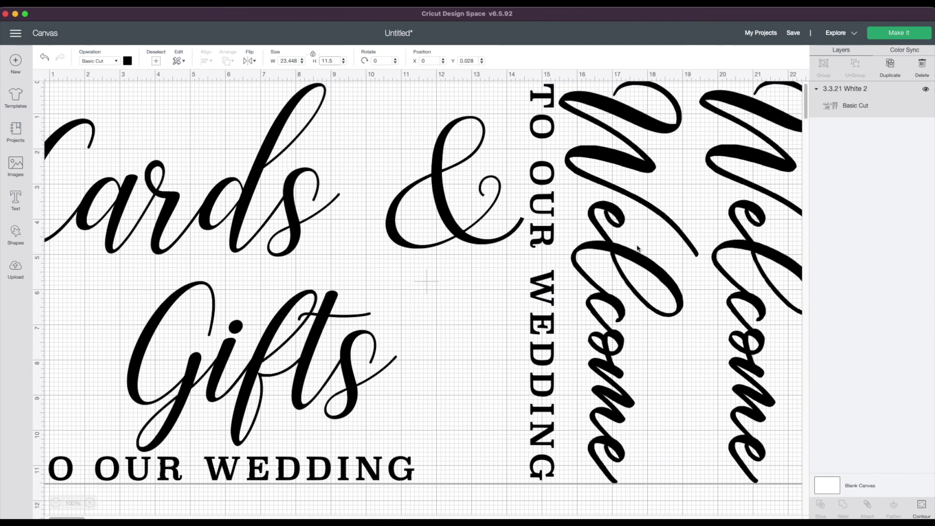
{"action": "scroll", "coordinate": [638, 249], "scroll_direction": "left", "scroll_amount": 1}
{"action": "scroll", "coordinate": [638, 248], "scroll_direction": "left", "scroll_amount": 2}
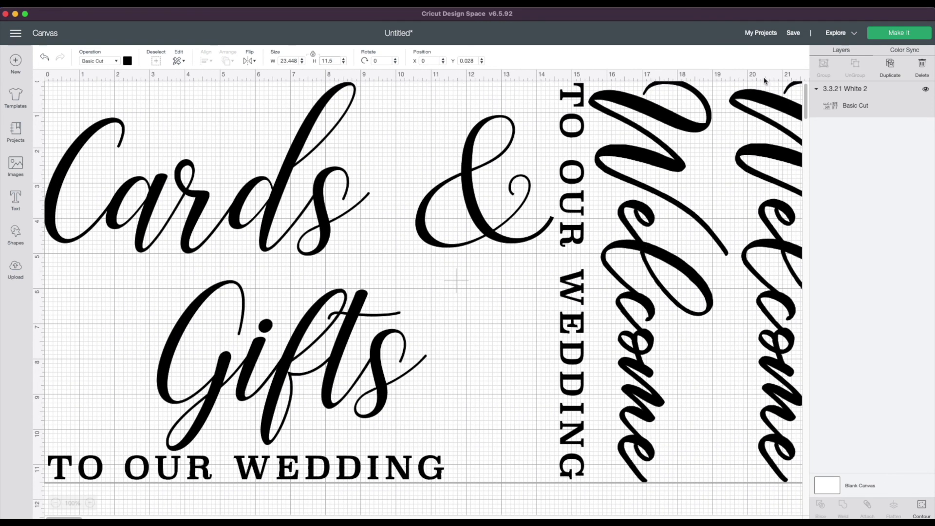
Prepare the project for cutting, check the mat layout, and continue to the machine connection stage
{"action": "left_click", "coordinate": [890, 39]}
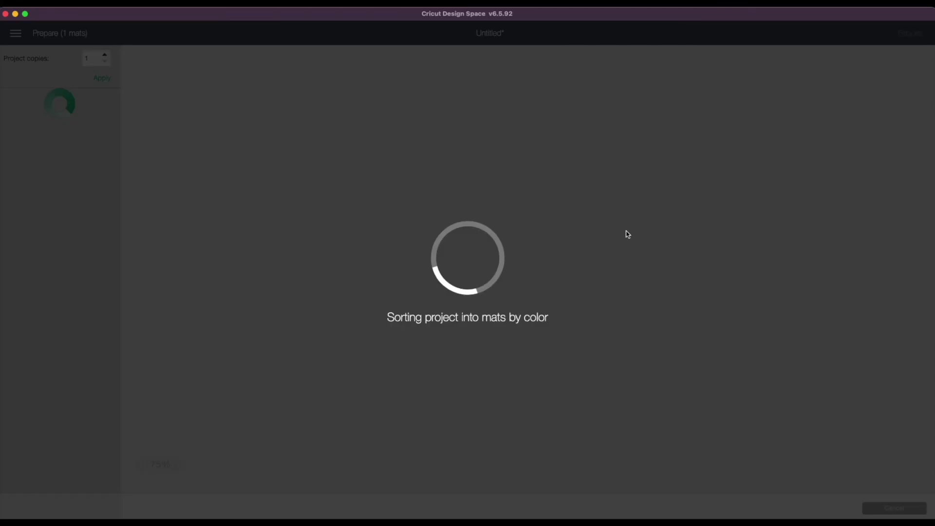
{"action": "scroll", "coordinate": [484, 316], "scroll_direction": "down", "scroll_amount": 5}
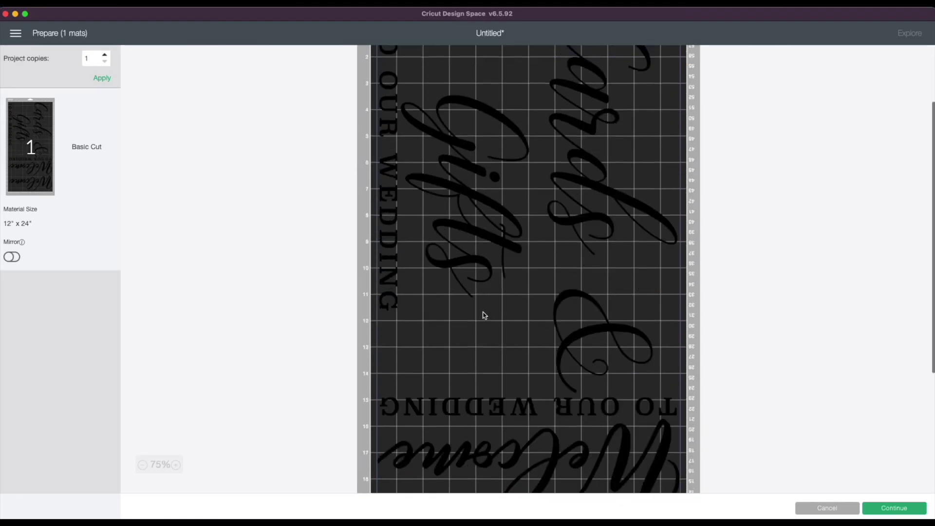
{"action": "left_click", "coordinate": [894, 508]}
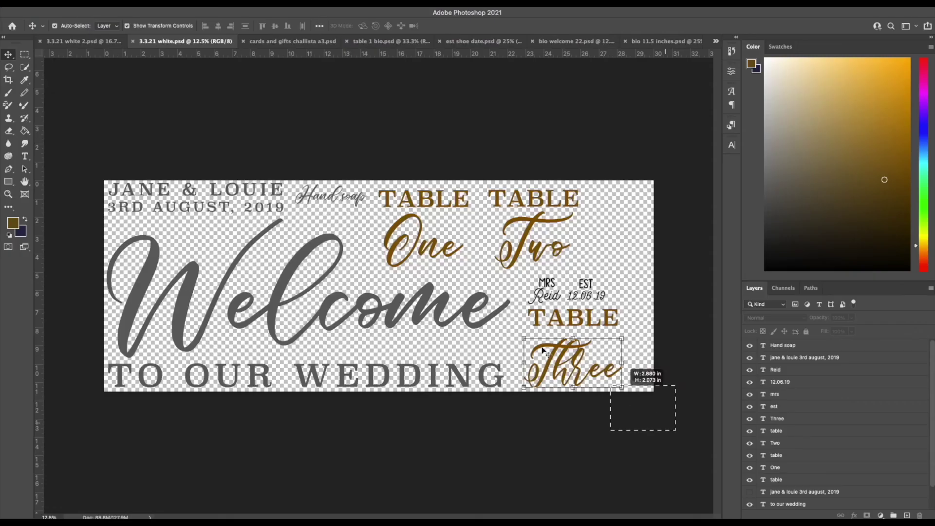
Switch to 3.3.21 white.psd in Photoshop and delete all of its visible decal text layers
{"action": "left_click_drag", "start_coordinate": [544, 350], "coordinate": [116, 152]}
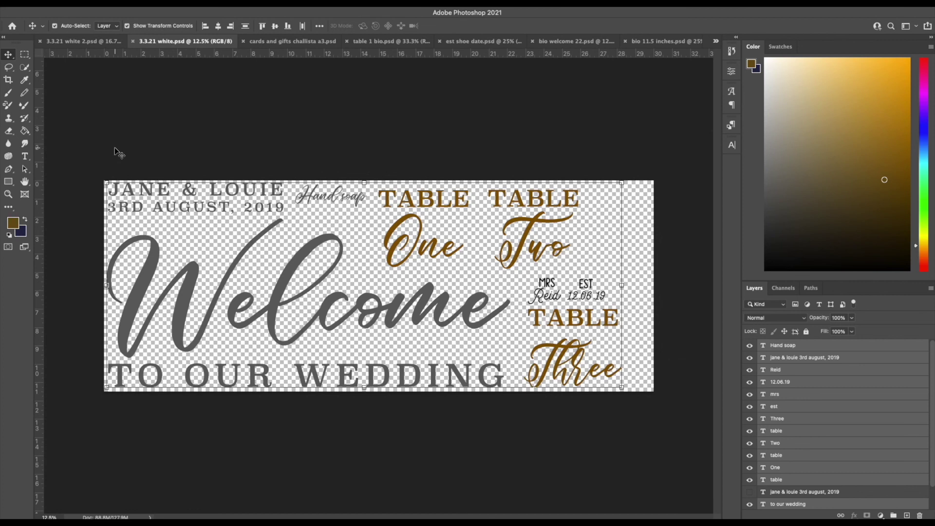
{"action": "key", "text": "Delete"}
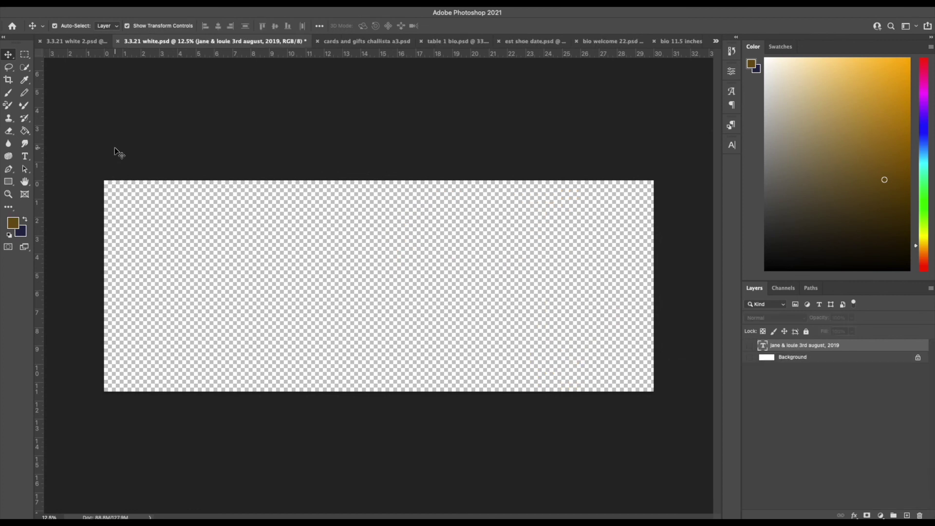
Add the two-line centred text "THANKS FOR WATCHING :) PLEASE LIKE & SUBSCRIBE" to the emptied canvas
{"action": "left_click", "coordinate": [24, 155]}
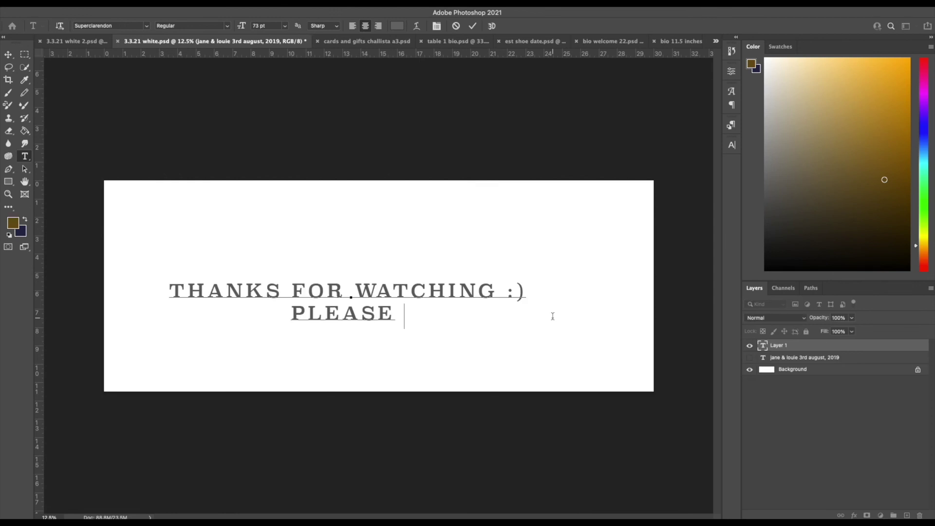
{"action": "type", "text": "LIKE "}
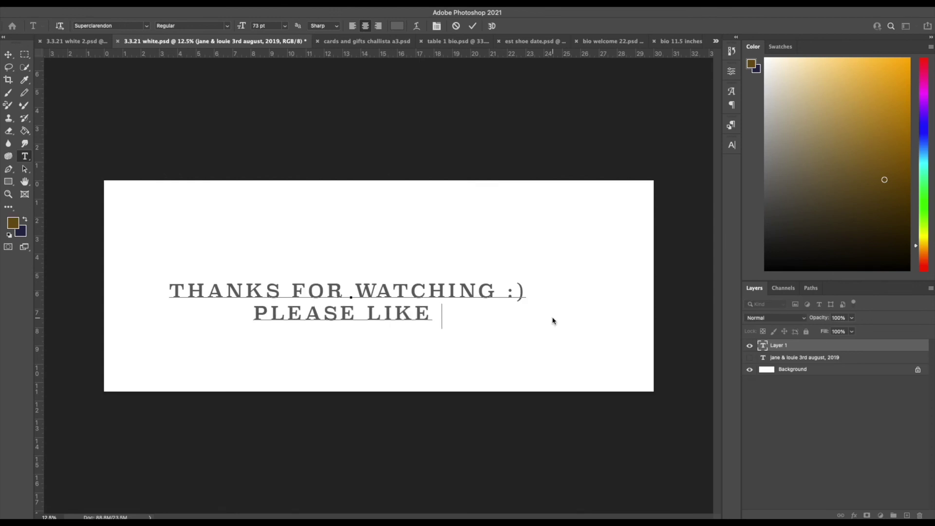
{"action": "type", "text": "& S UBSCRIBE"}
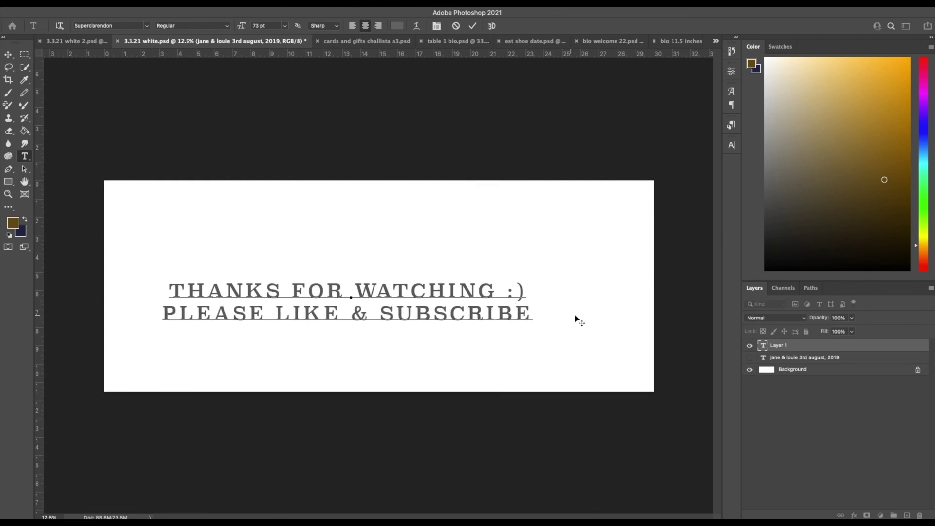